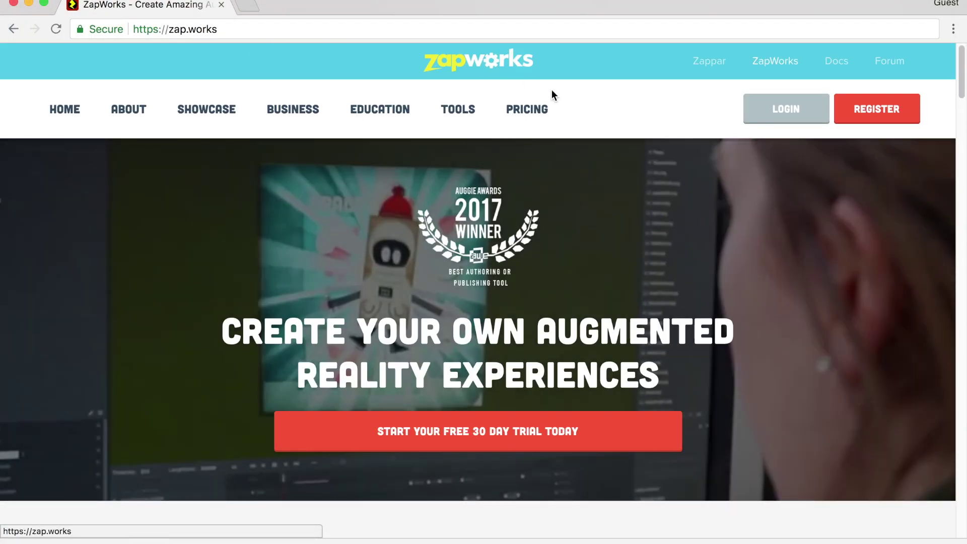
# Review the Personal account pricing, then bring up the ZapWorks registration page.
pyautogui.click(550, 109)
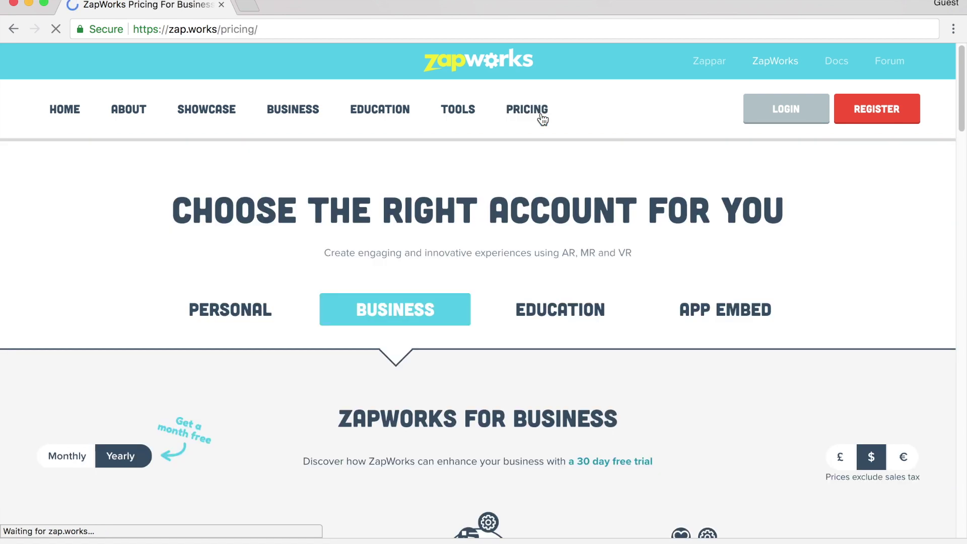
pyautogui.click(244, 311)
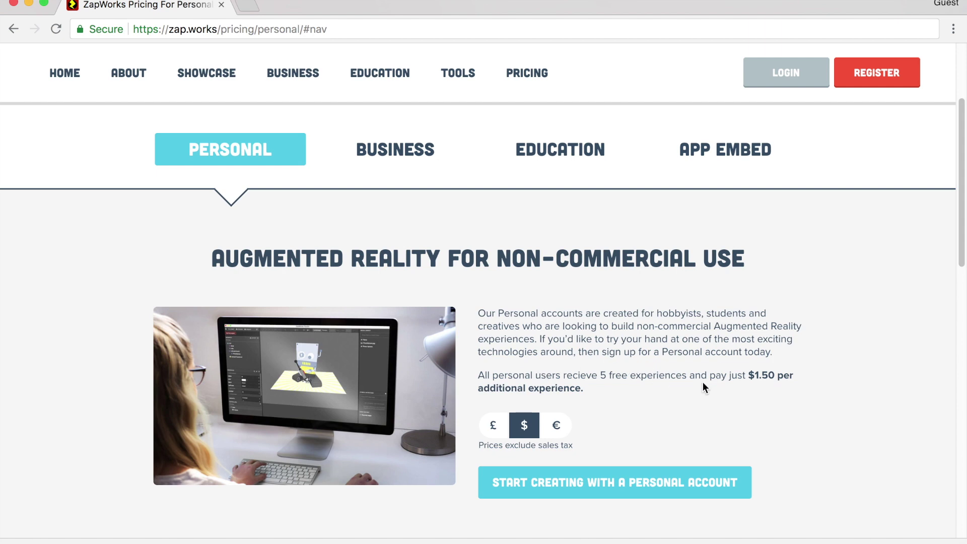
pyautogui.scroll(3, 703, 382)
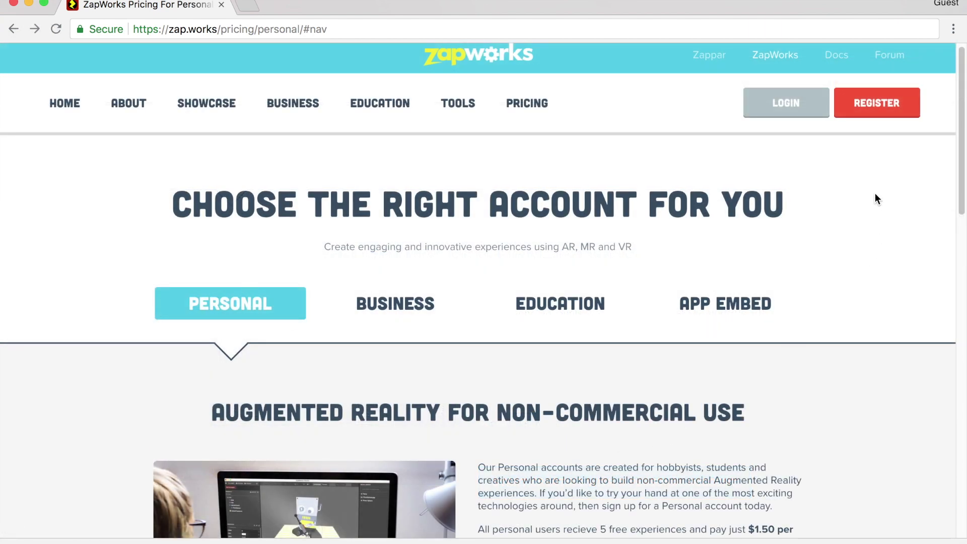
pyautogui.click(878, 106)
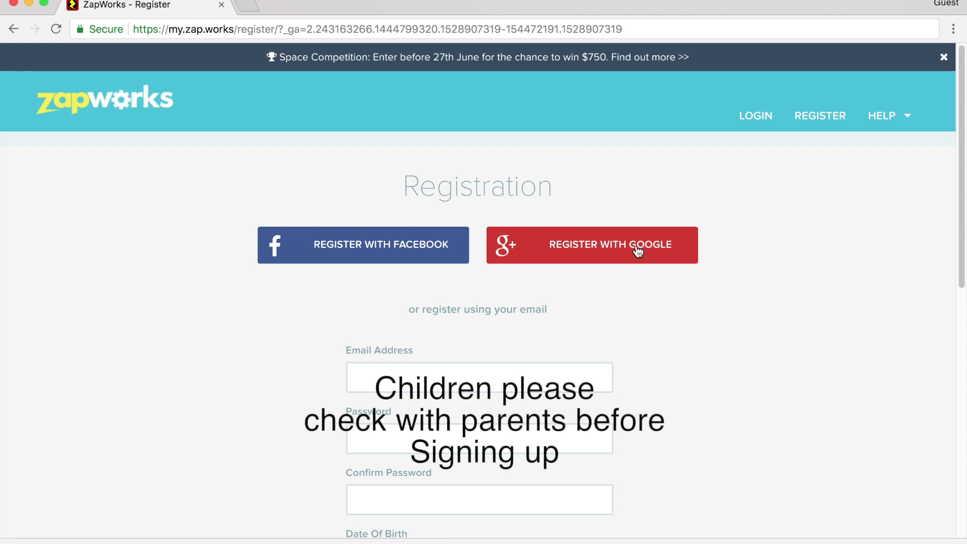
# Enter the login e-mail and pick a personal account marked for just-for-fun, non-commercial use.
pyautogui.scroll(-3, 668, 337)
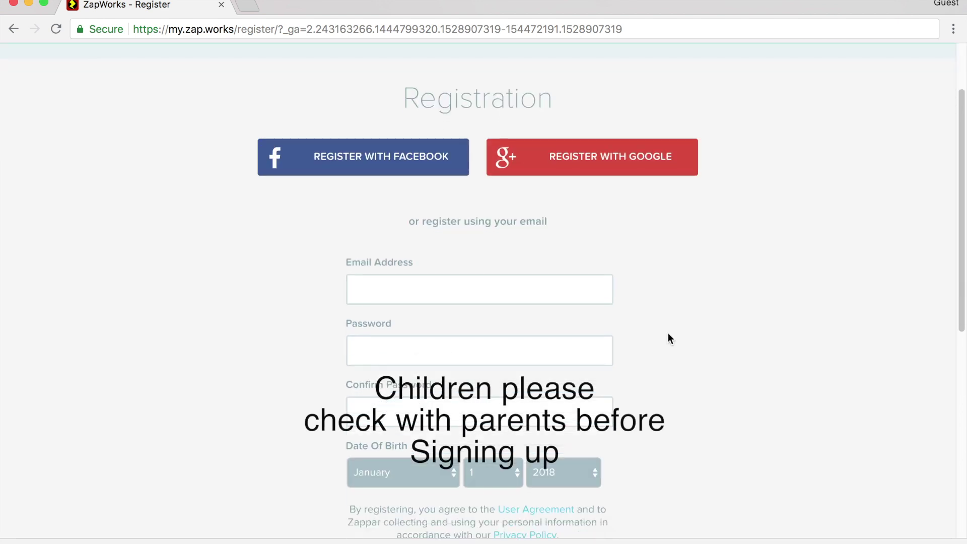
pyautogui.click(410, 285)
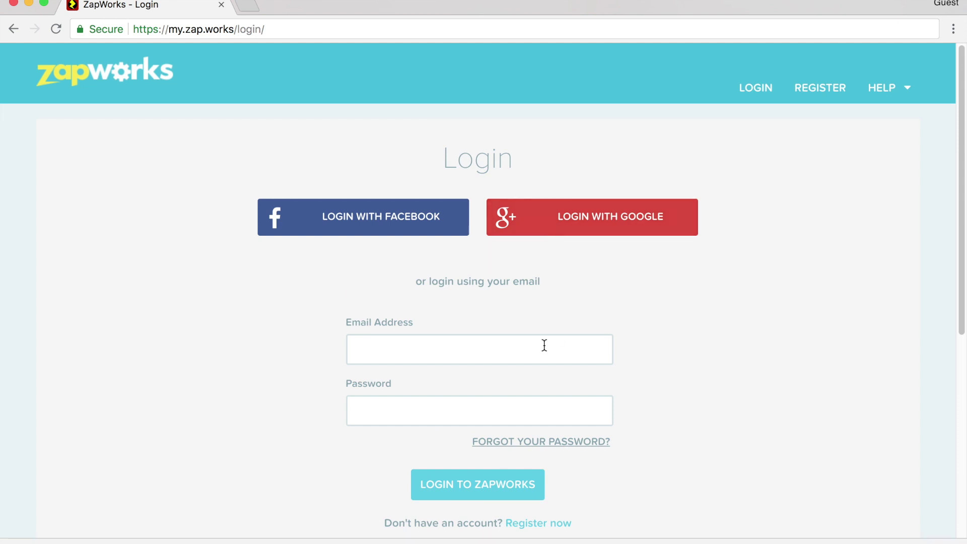
pyautogui.click(544, 353)
pyautogui.write('mar')
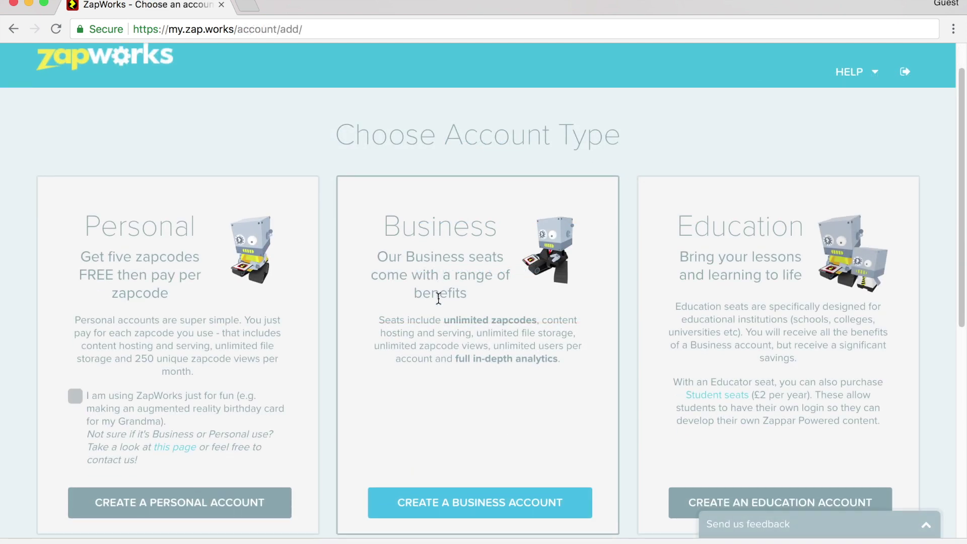
pyautogui.scroll(-5, 438, 297)
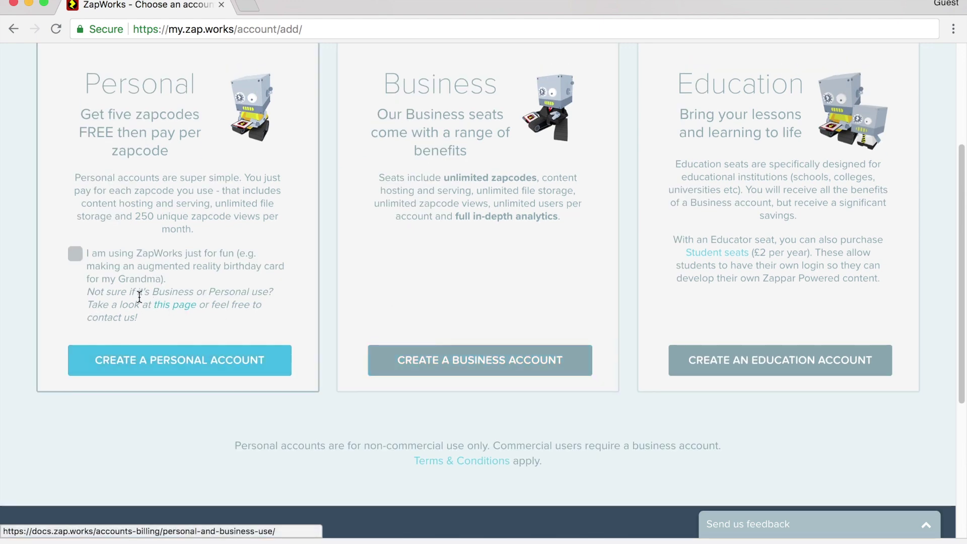
pyautogui.scroll(3, 127, 311)
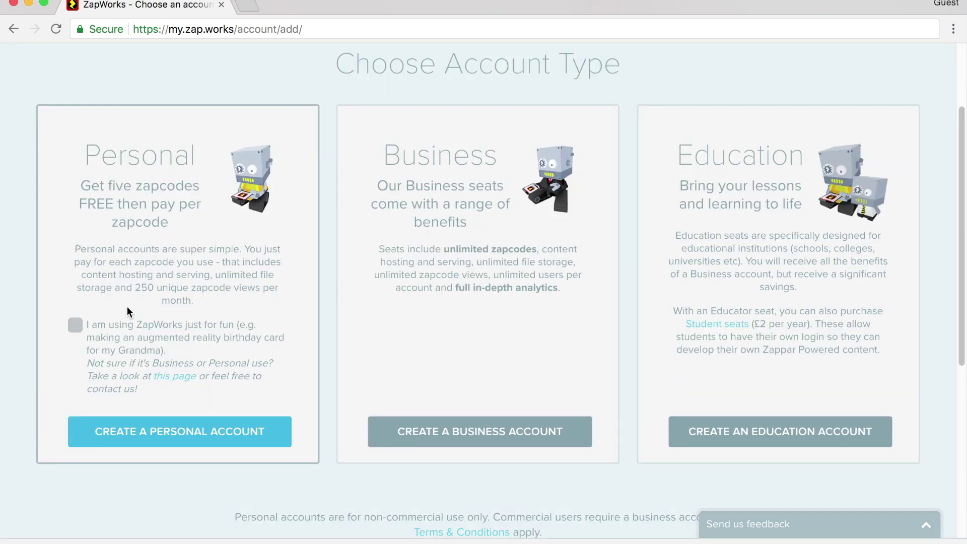
pyautogui.click(79, 331)
pyautogui.click(233, 445)
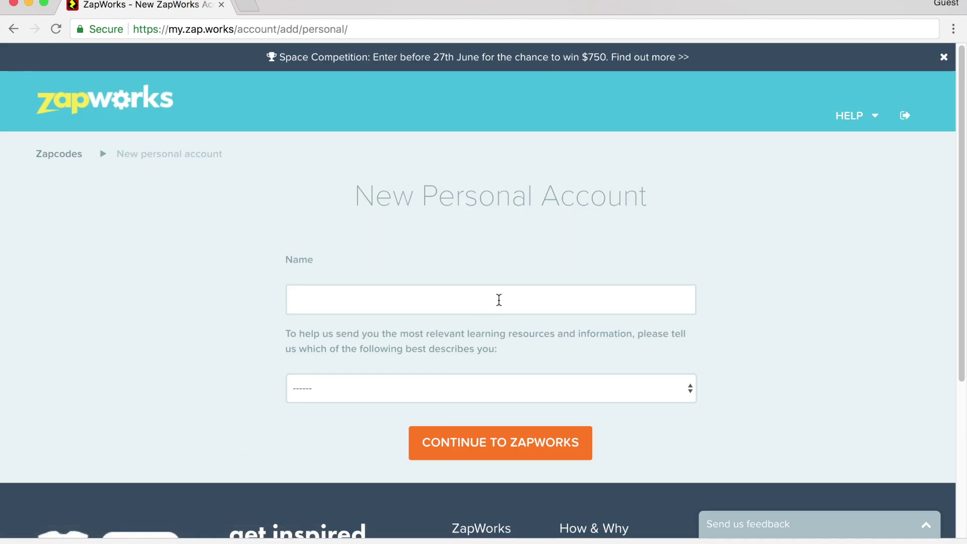
# Enter the account name, choose Hobbyist, dismiss the intro video and begin a new zapcode.
pyautogui.click(498, 300)
pyautogui.write('SterlingTeaches')
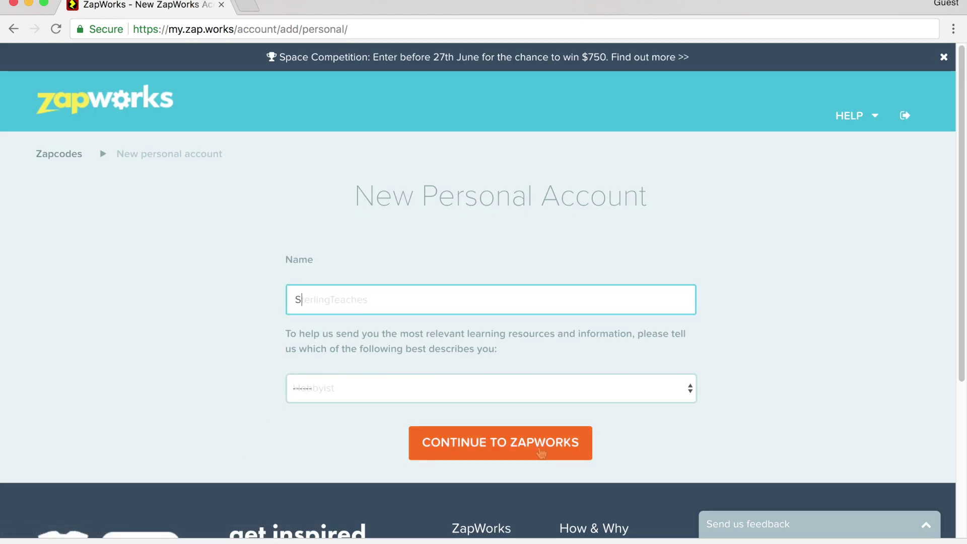
pyautogui.press('Tab')
pyautogui.press('h')
pyautogui.click(541, 453)
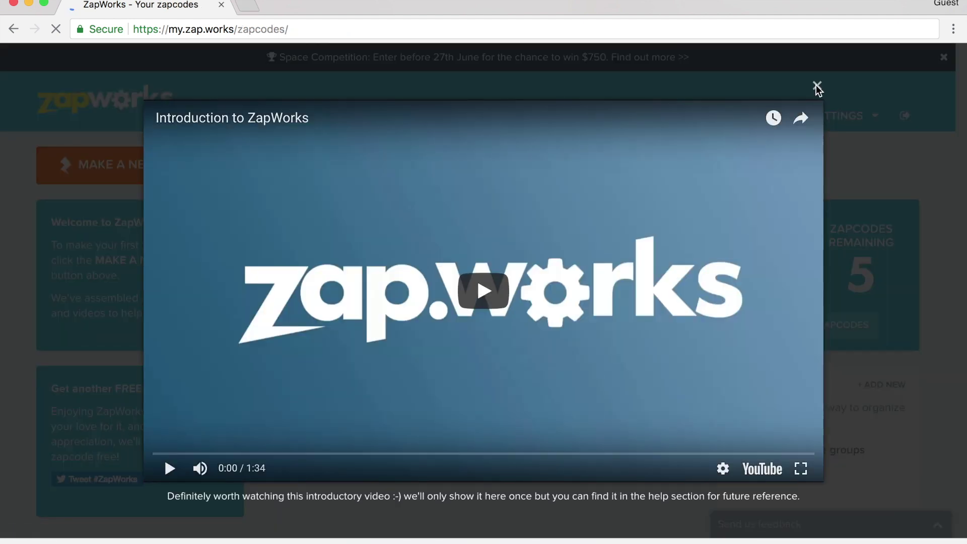
pyautogui.click(817, 87)
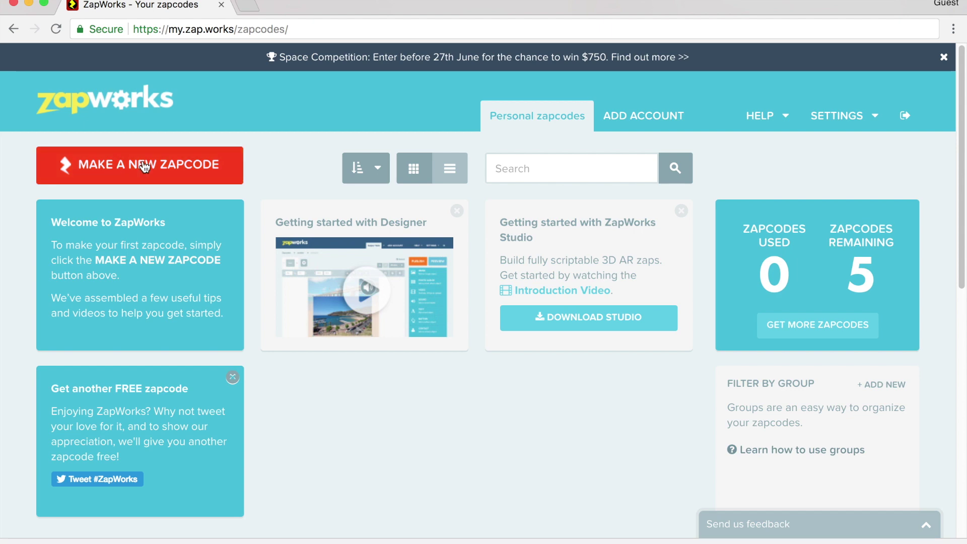
pyautogui.click(164, 168)
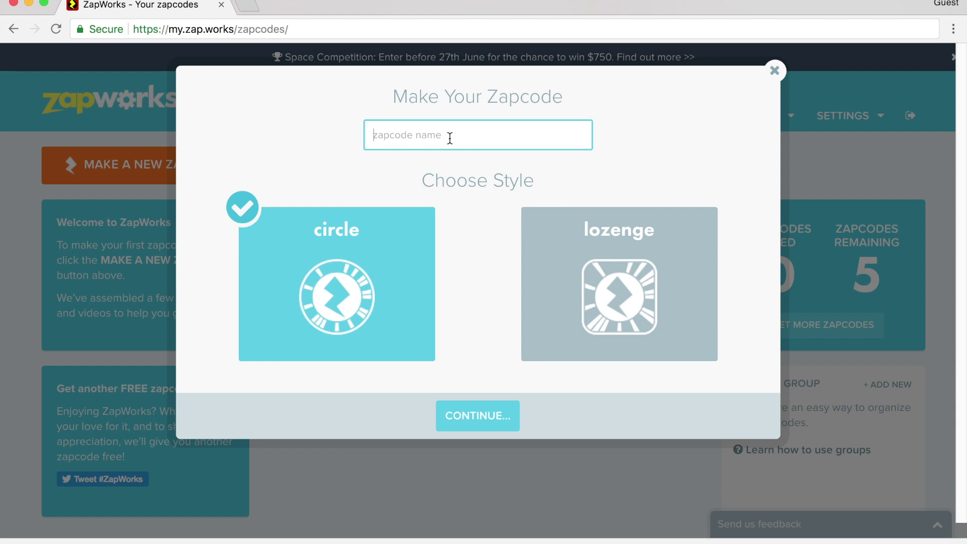
# Name the zapcode 'Chichen Itza', keep the circle style, choose Designer, and create it.
pyautogui.write('Chichen Itza')
pyautogui.click(493, 431)
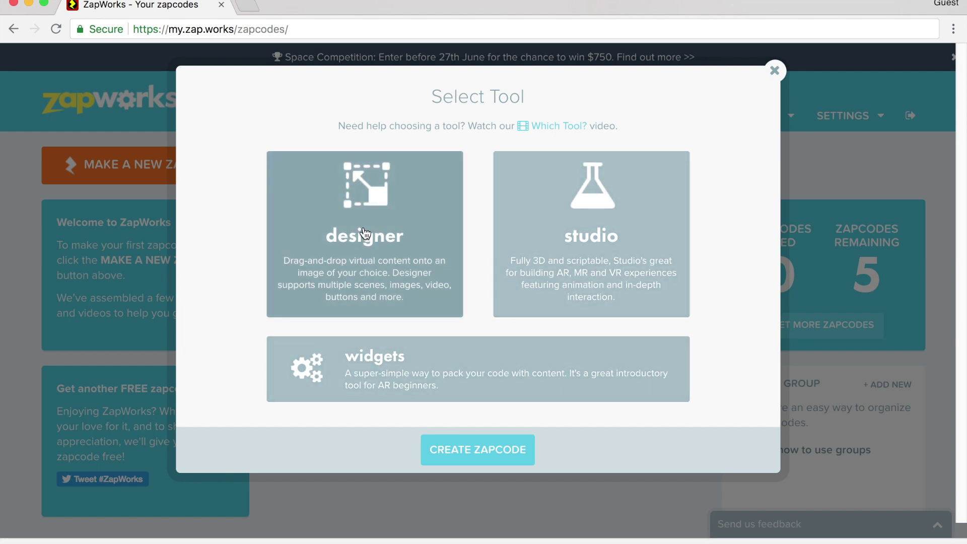
pyautogui.click(365, 233)
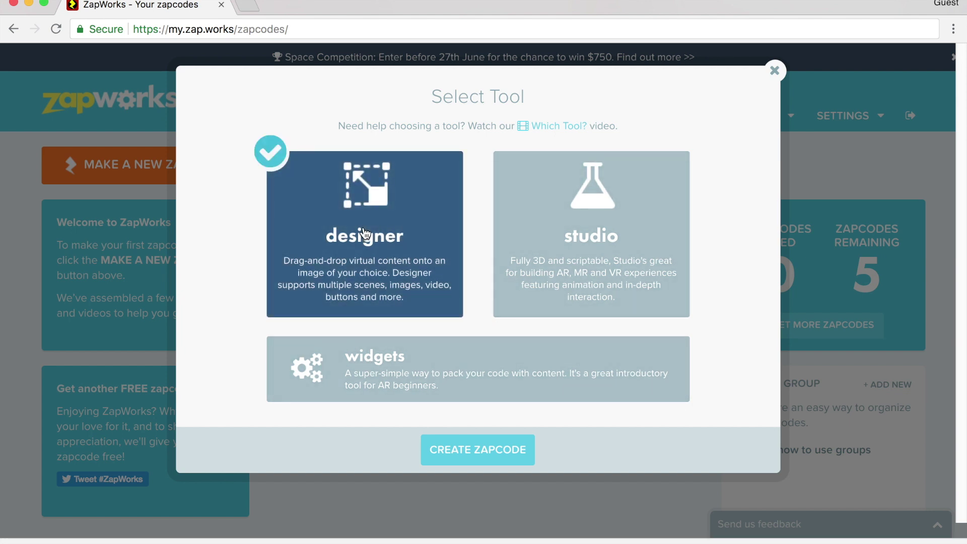
pyautogui.click(473, 453)
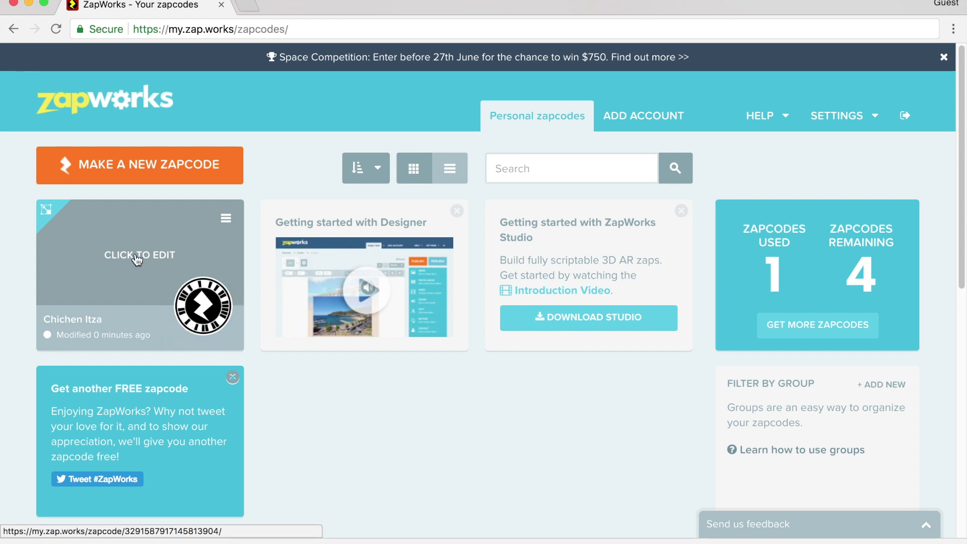
# Download the Chichen Itza zapcode as a PNG, view it in Preview, then close Preview.
pyautogui.click(137, 260)
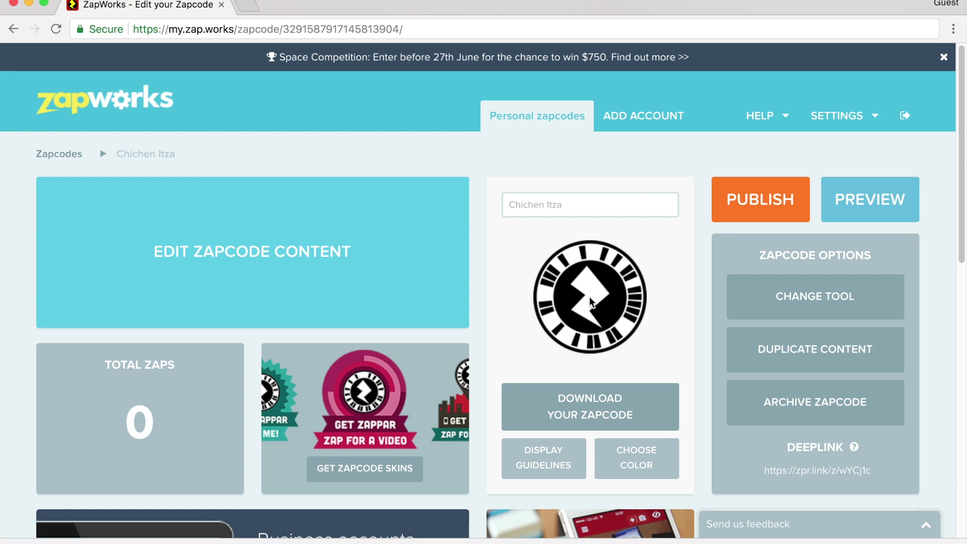
pyautogui.click(581, 407)
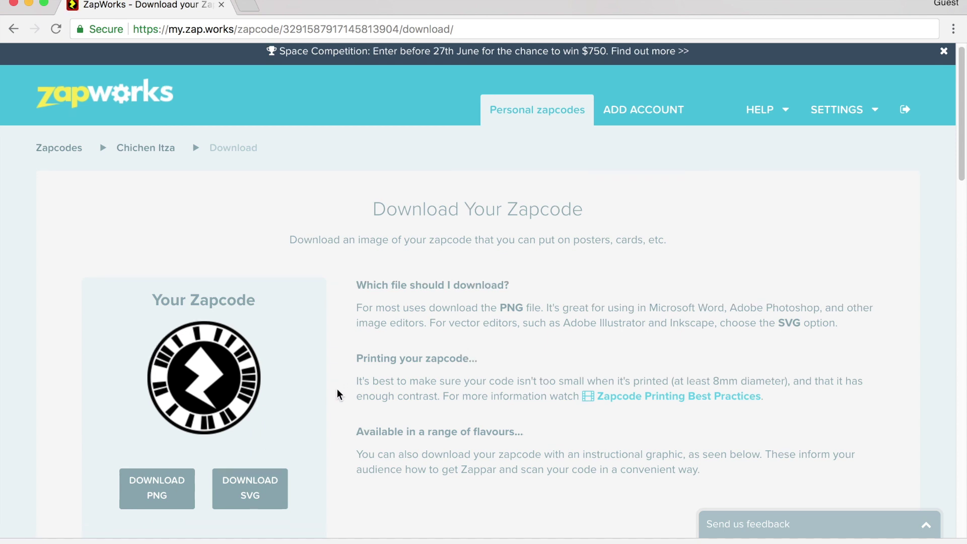
pyautogui.scroll(-2, 337, 388)
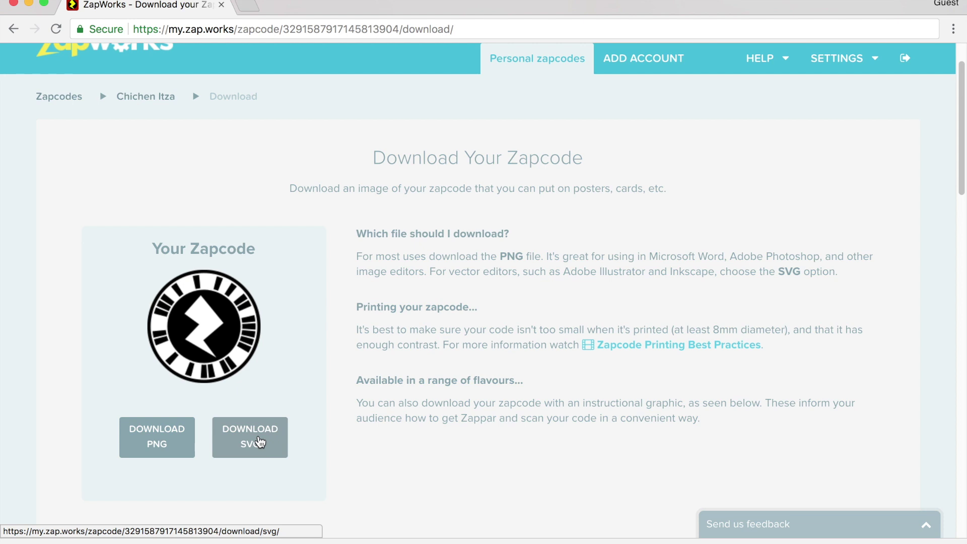
pyautogui.click(165, 444)
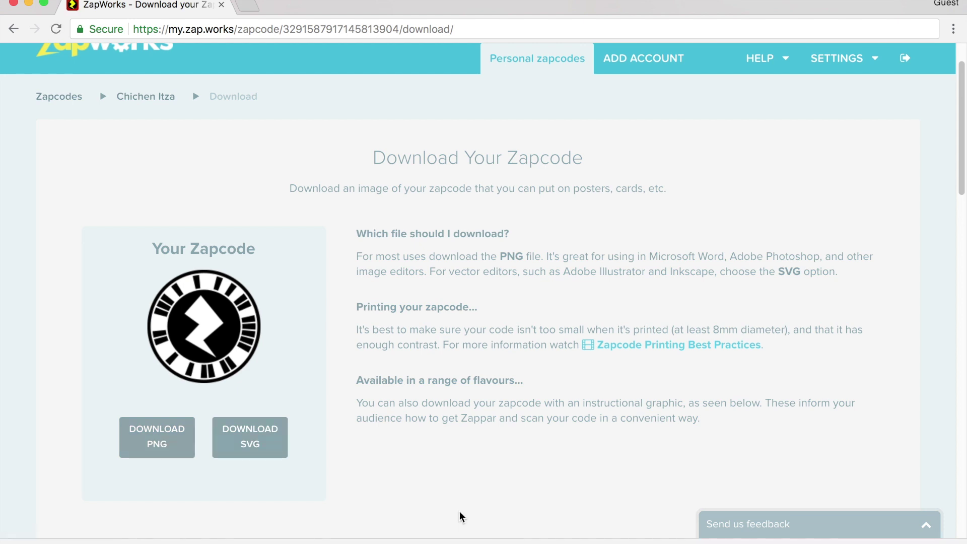
pyautogui.click(199, 541)
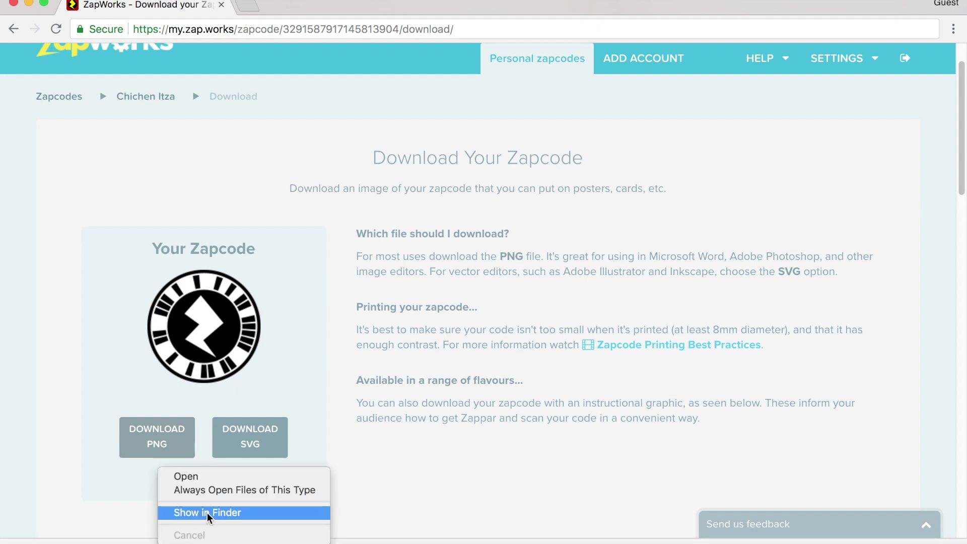
pyautogui.click(201, 478)
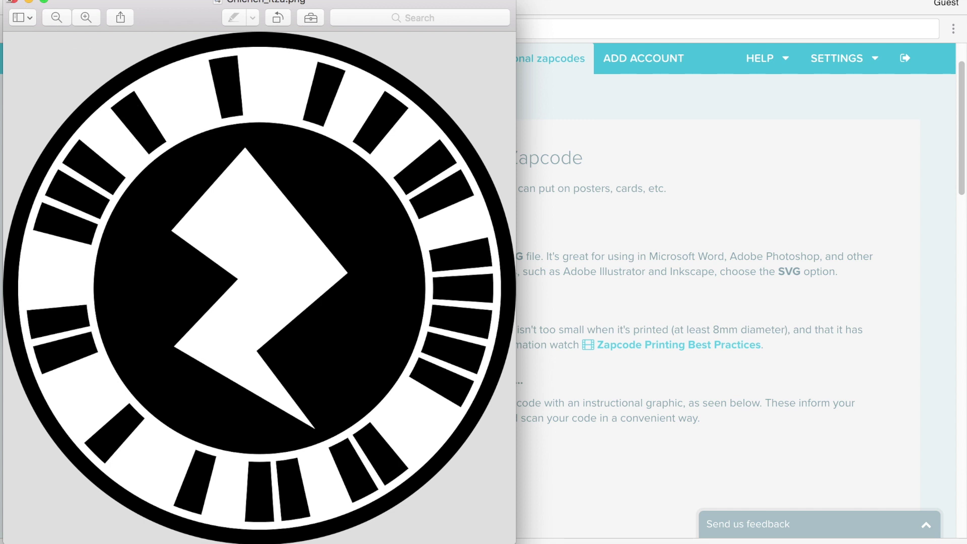
pyautogui.click(14, 2)
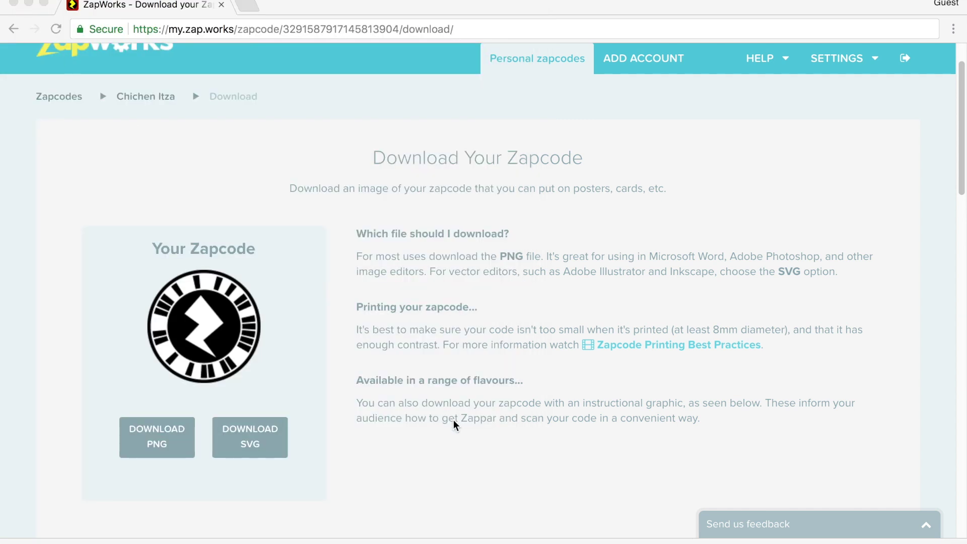
# Launch Microsoft Word and start a new blank document.
pyautogui.press('super+space')
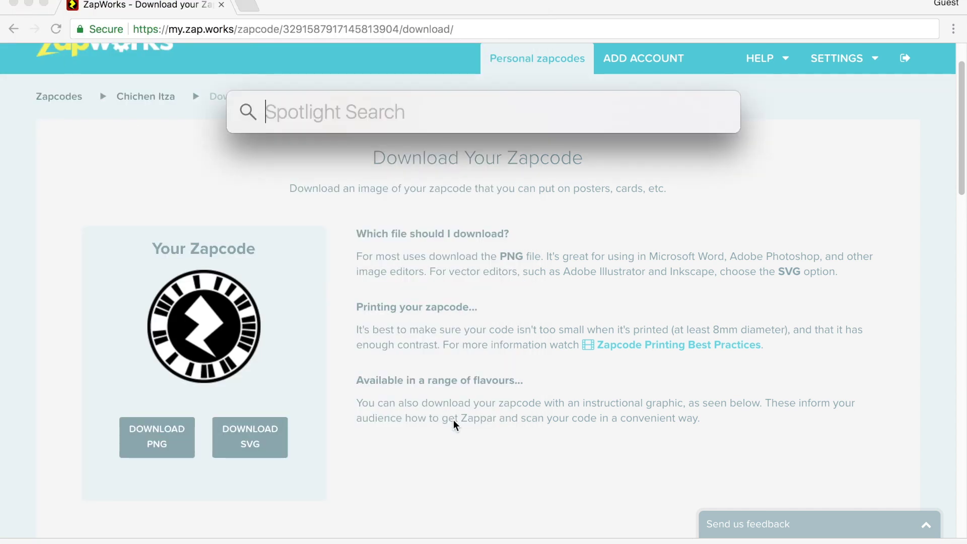
pyautogui.write('word')
pyautogui.press('Return')
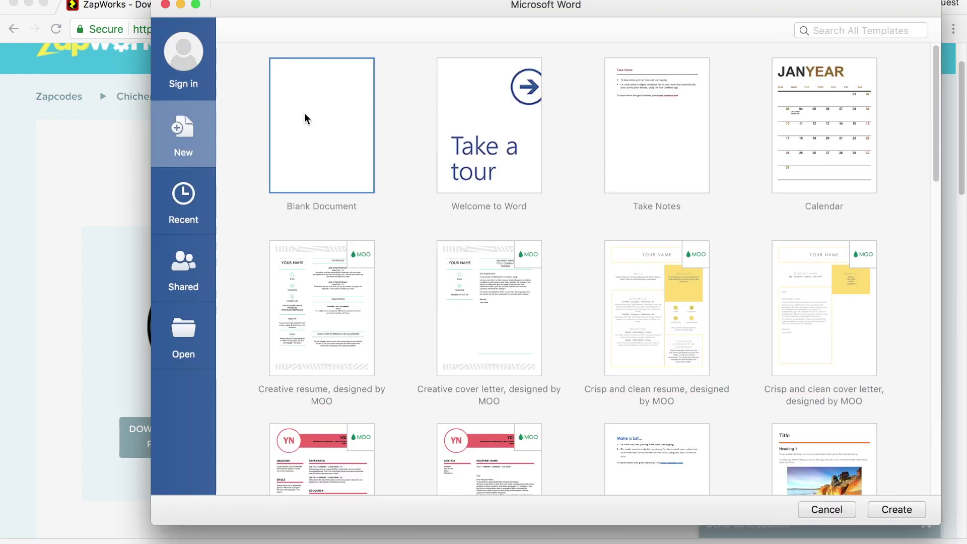
pyautogui.doubleClick(304, 114)
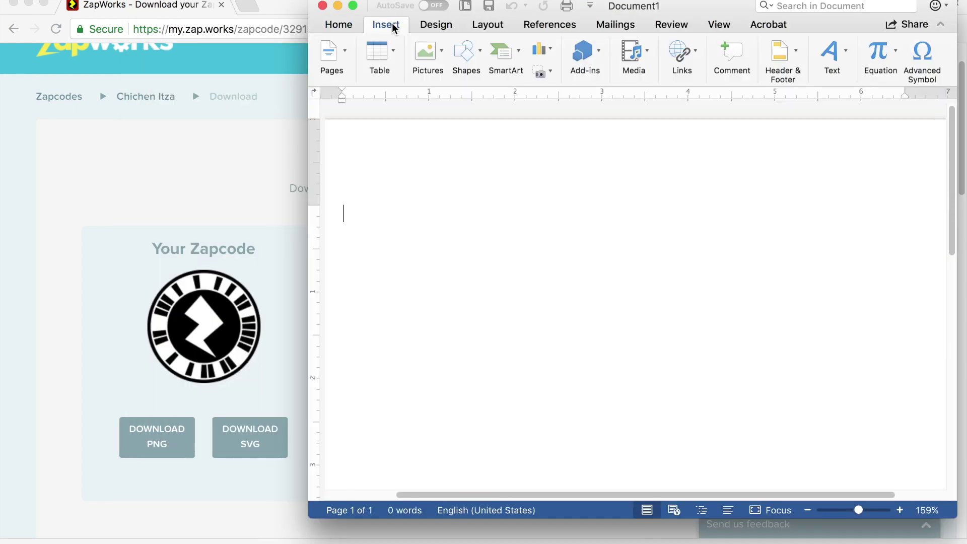
# Insert the Chichen_Itza.png picture from the Downloads folder into the document.
pyautogui.click(434, 62)
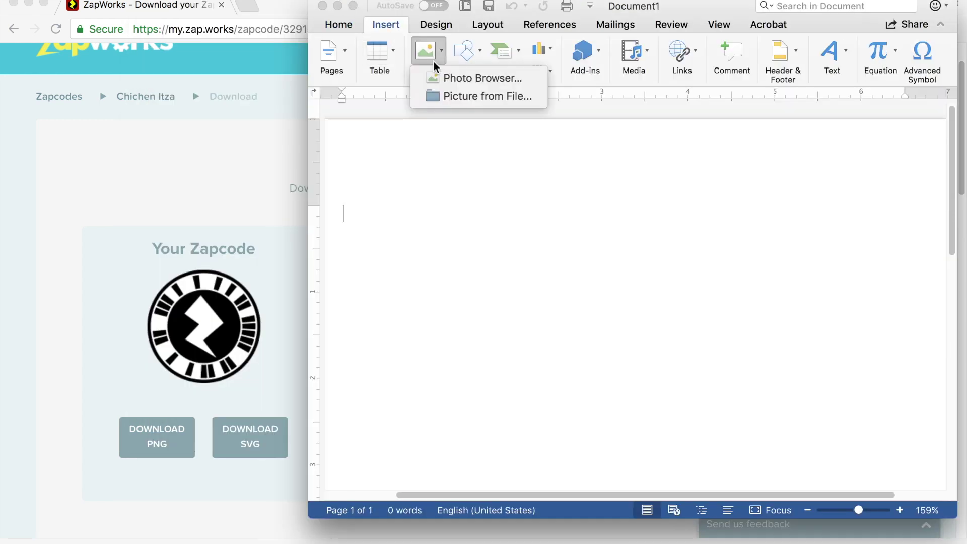
pyautogui.click(467, 98)
pyautogui.click(149, 225)
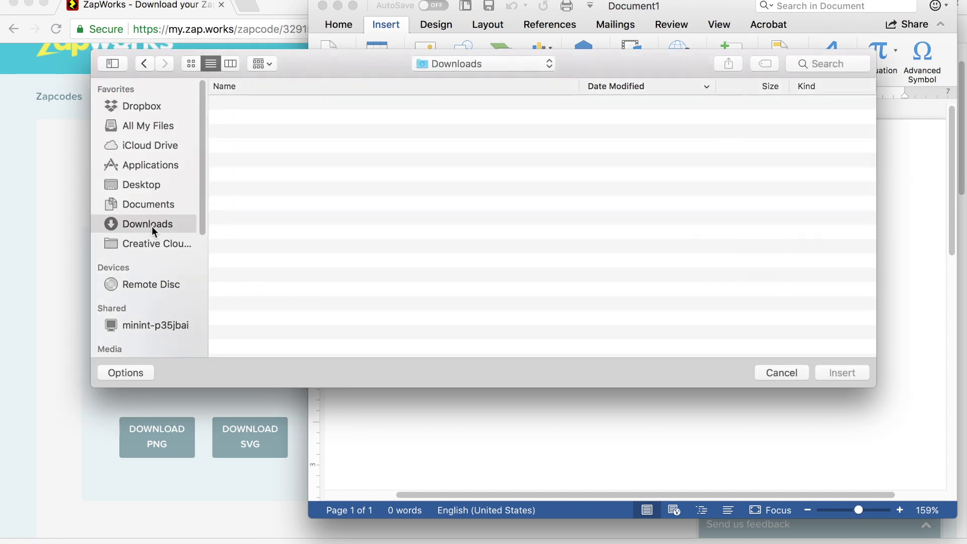
pyautogui.click(293, 105)
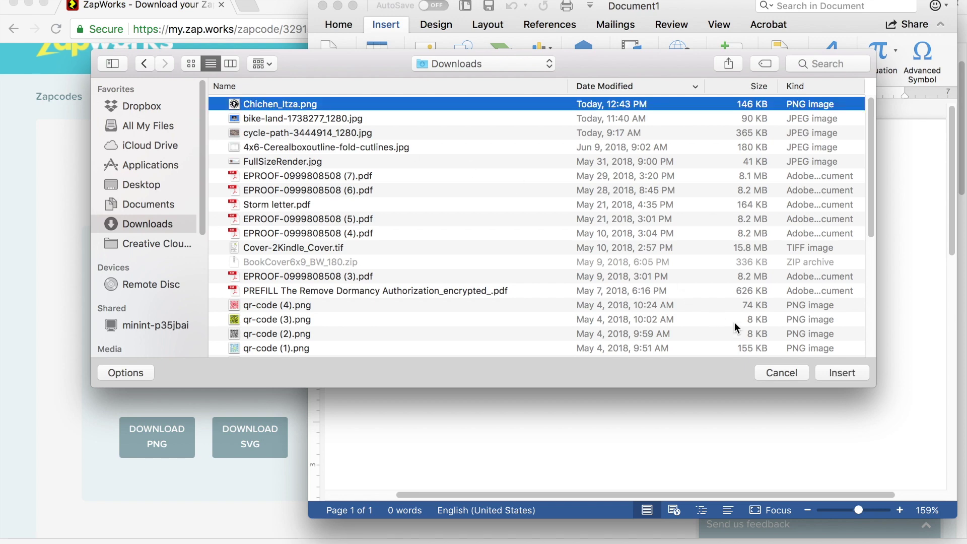
pyautogui.click(841, 373)
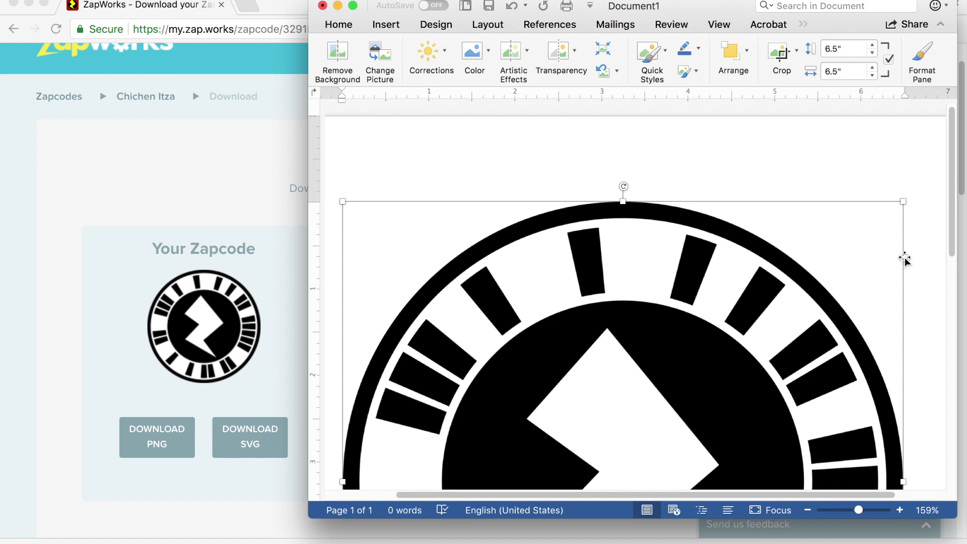
# Shrink the zapcode picture from 6.5 inches down to about 1.77 inches square.
pyautogui.moveTo(902, 202); pyautogui.dragTo(824, 260)
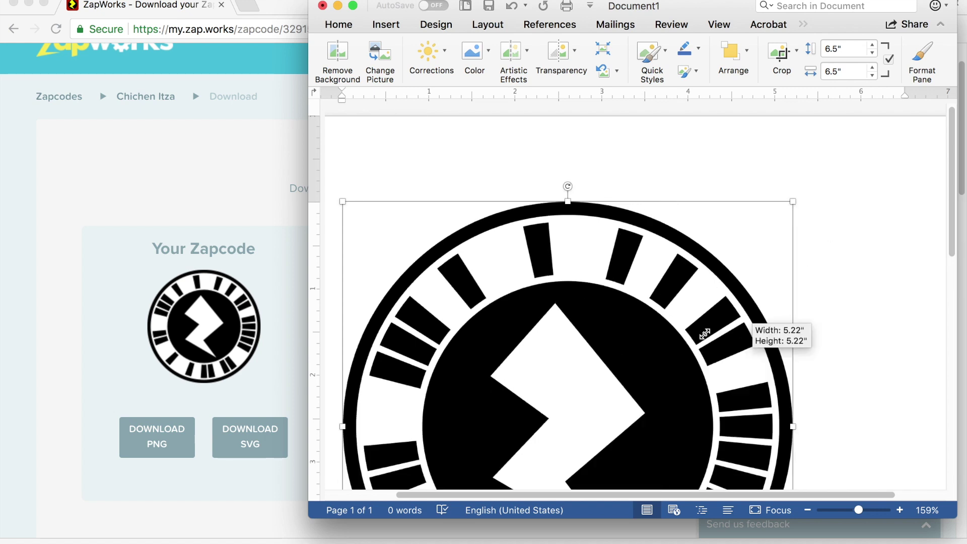
pyautogui.moveTo(704, 333); pyautogui.dragTo(455, 438)
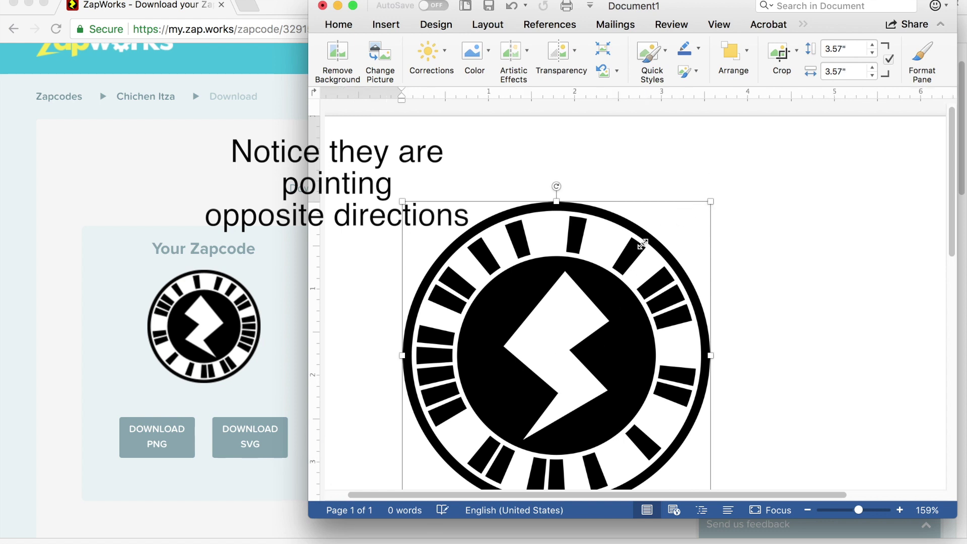
pyautogui.moveTo(642, 245); pyautogui.dragTo(451, 249)
# Shrink the zapcode picture to about 0.6 inches and print the document.
pyautogui.click(576, 280)
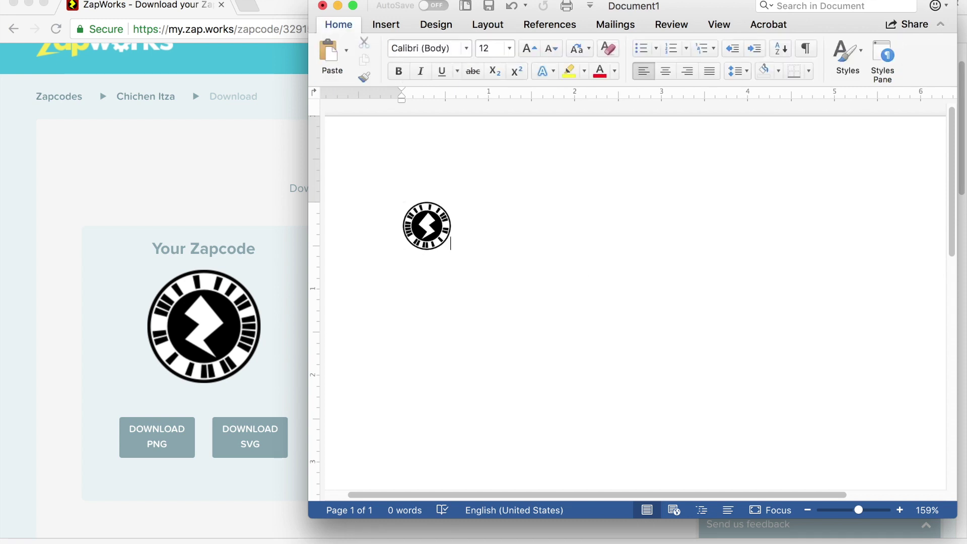
pyautogui.click(93, 0)
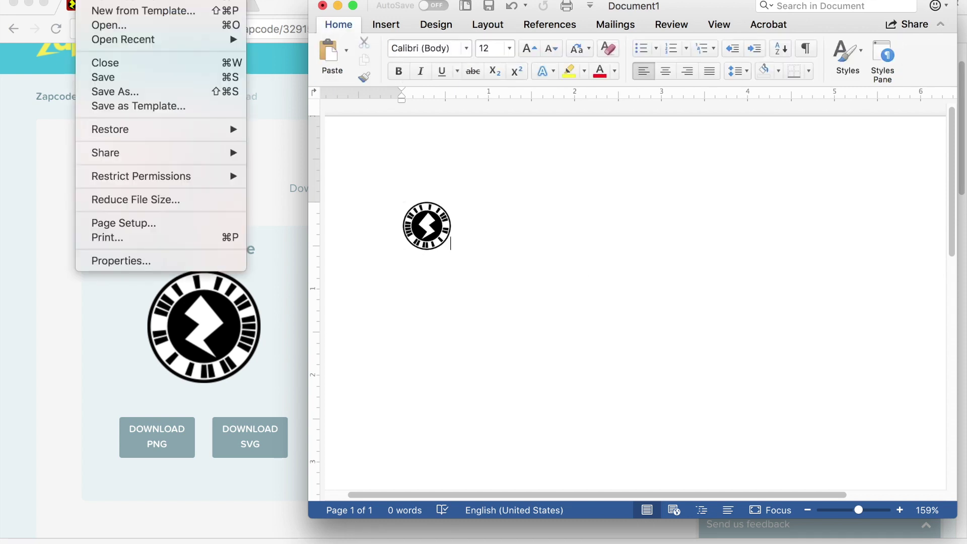
pyautogui.click(158, 236)
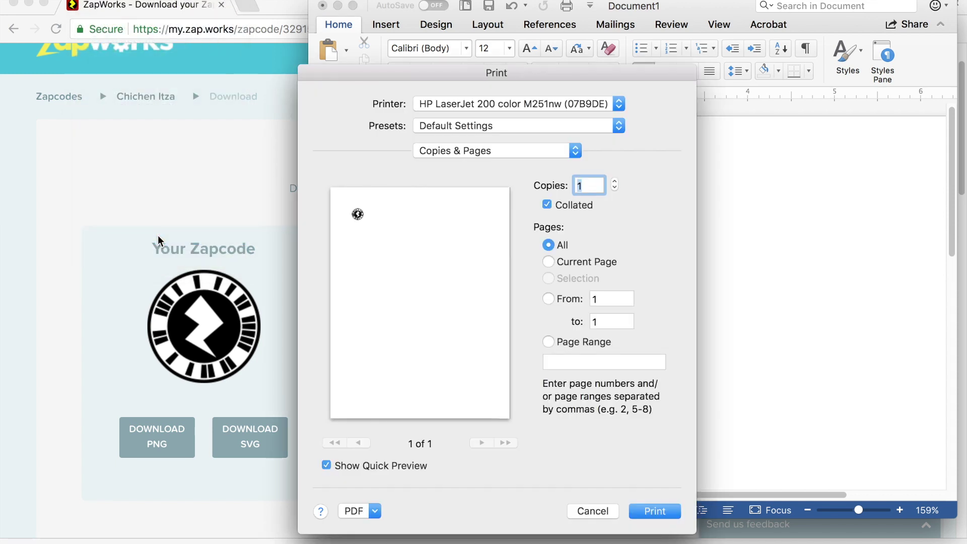
pyautogui.click(656, 511)
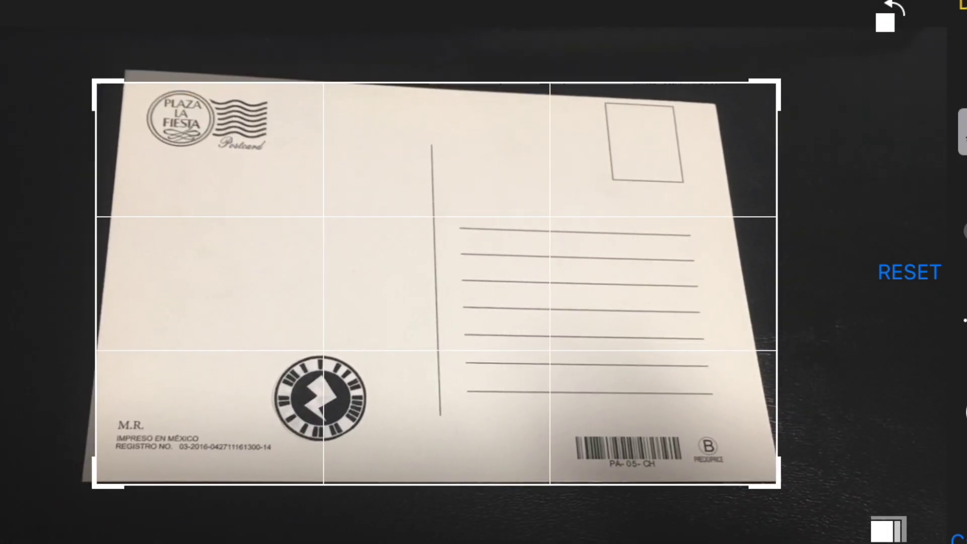
# Crop the postcard photo tightly to the card's edges and AirDrop it to the MacBook.
pyautogui.moveTo(93, 81); pyautogui.dragTo(108, 75)
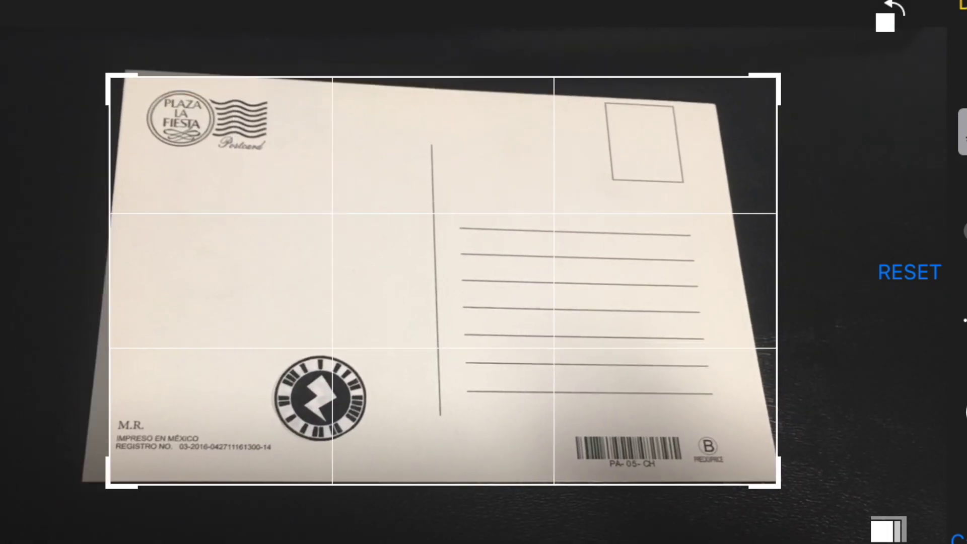
pyautogui.moveTo(778, 76); pyautogui.dragTo(739, 100)
pyautogui.moveTo(433, 281); pyautogui.dragTo(430, 303)
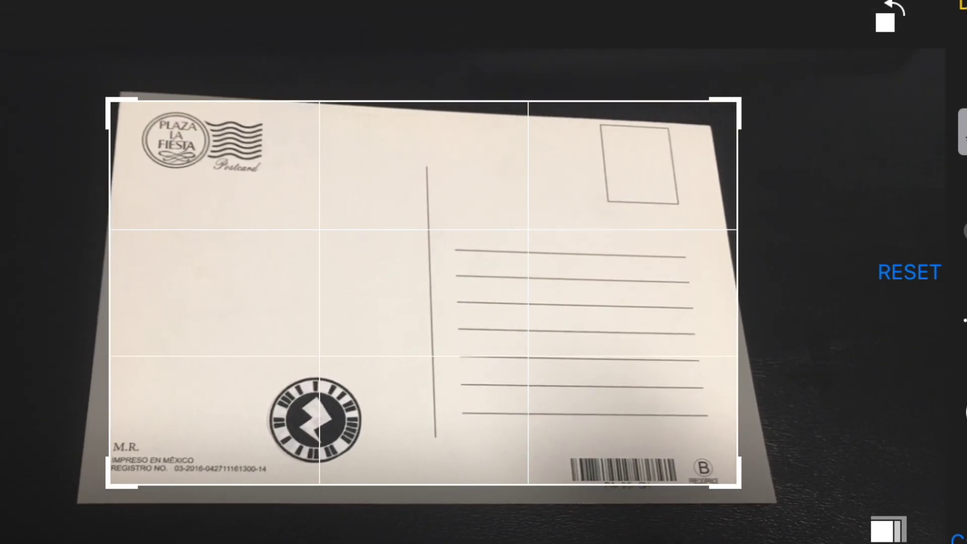
pyautogui.moveTo(738, 100); pyautogui.dragTo(720, 126)
pyautogui.moveTo(428, 302)
pyautogui.mouseDown()
pyautogui.moveTo(460, 301)
pyautogui.moveTo(418, 301)
pyautogui.mouseUp()
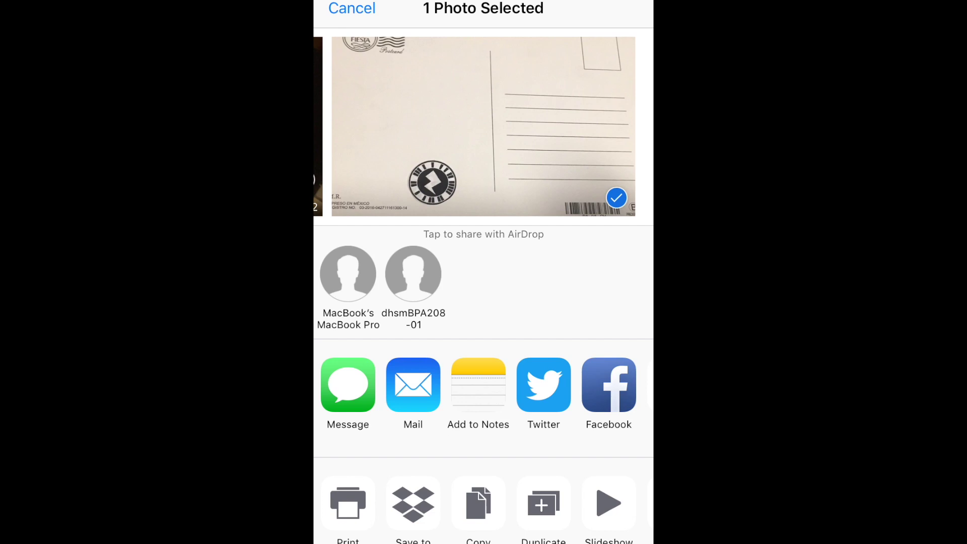
pyautogui.click(348, 274)
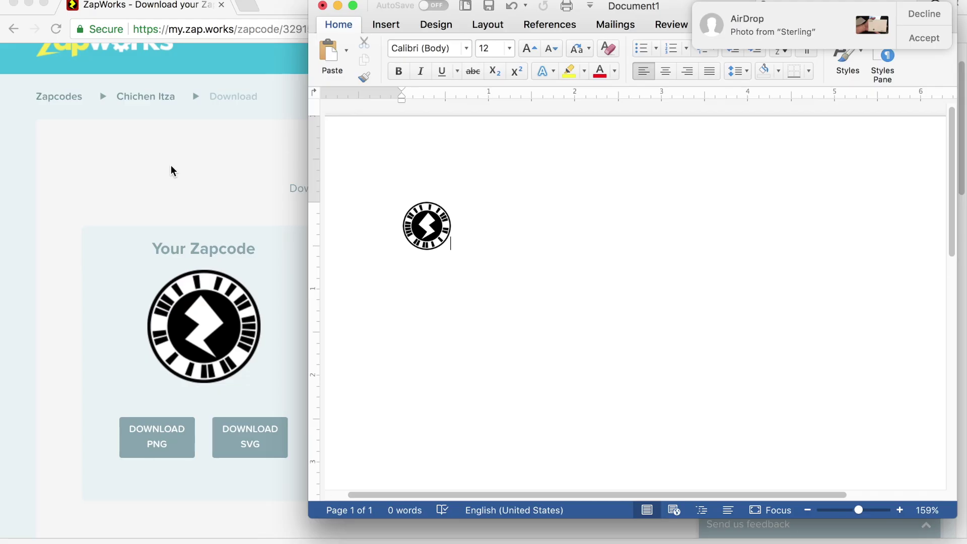
# Accept the AirDropped photo into Downloads, then open the Chichen Itza zapcode's content in Designer.
pyautogui.click(927, 40)
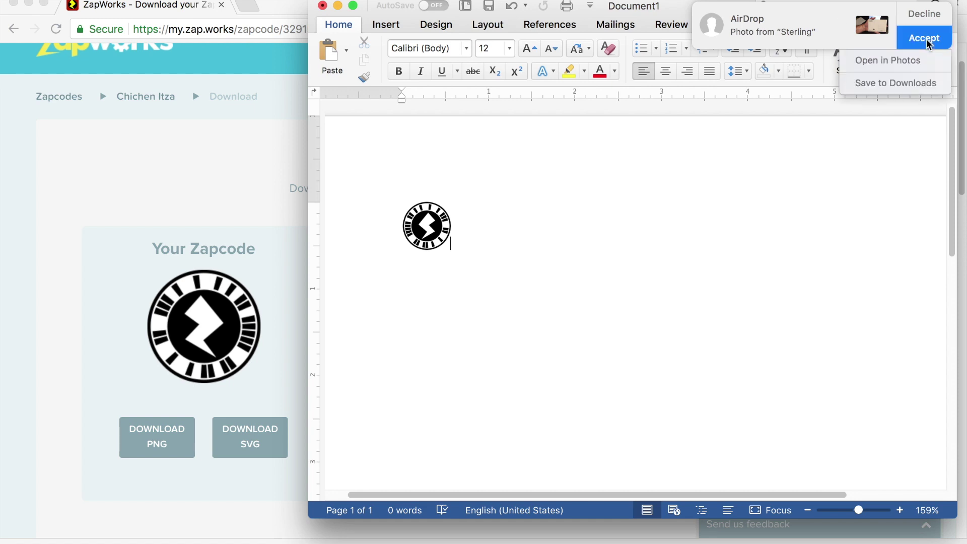
pyautogui.click(920, 92)
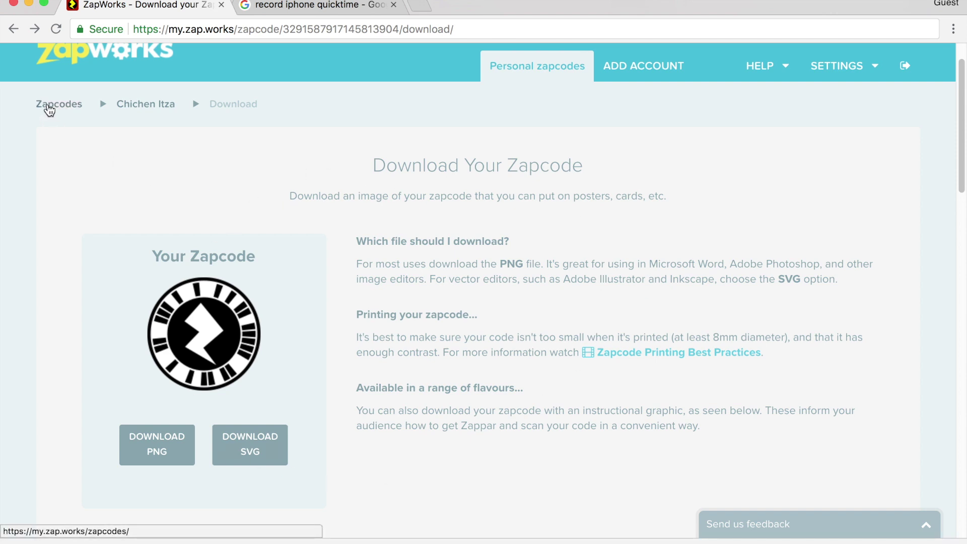
pyautogui.click(163, 112)
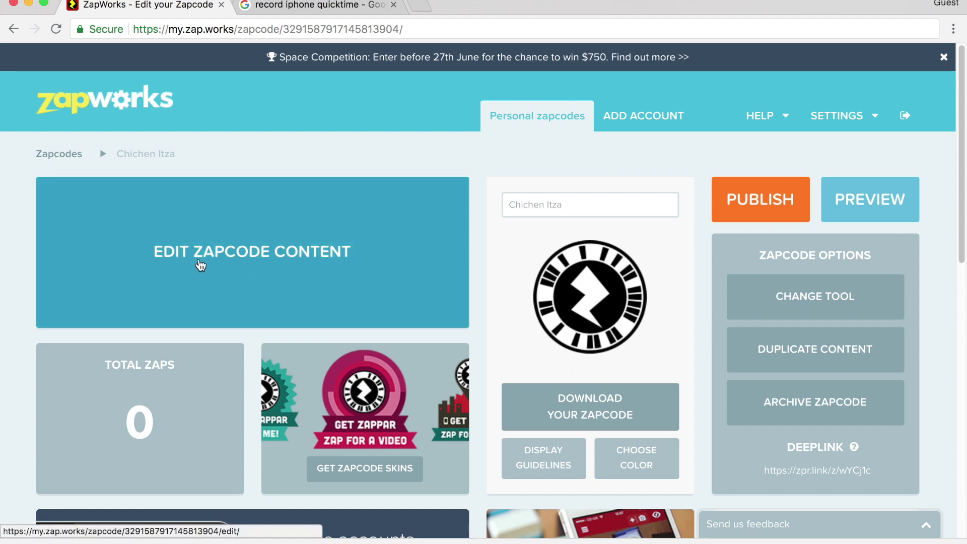
pyautogui.click(245, 258)
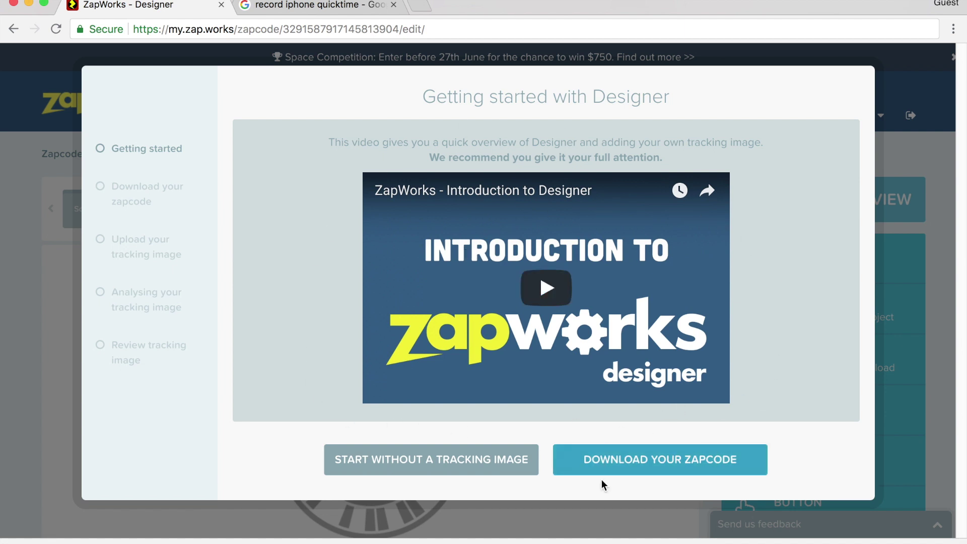
# Move past the zapcode download step and open the file chooser to upload a tracking image.
pyautogui.click(689, 466)
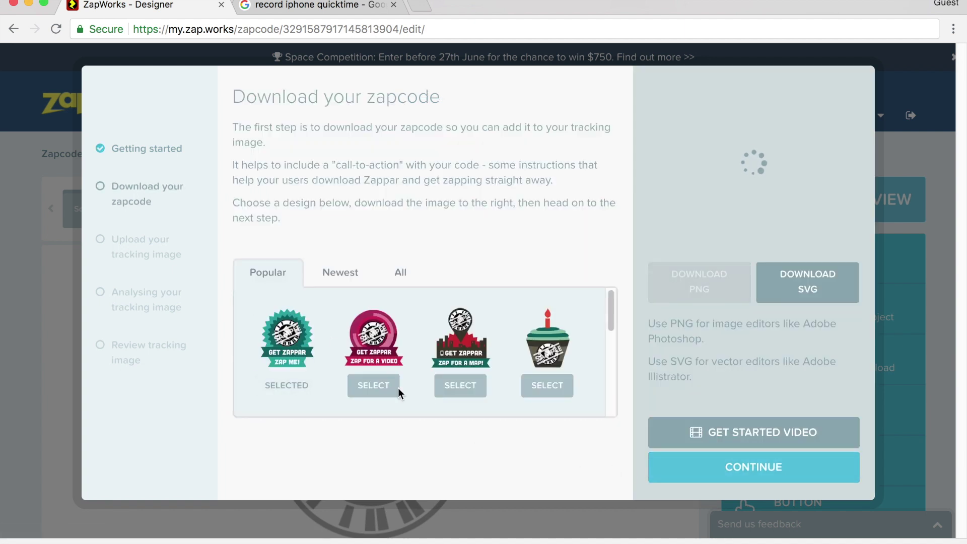
pyautogui.click(774, 476)
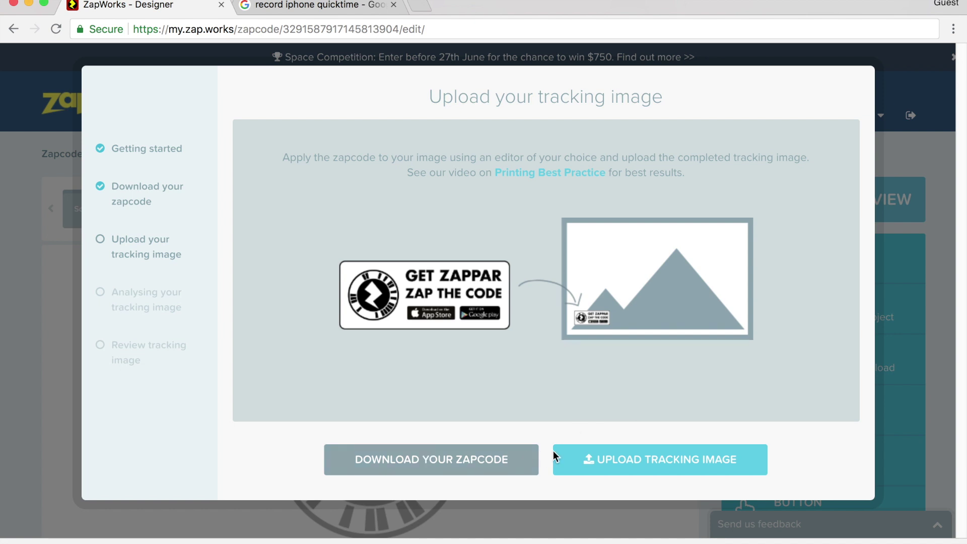
pyautogui.click(664, 465)
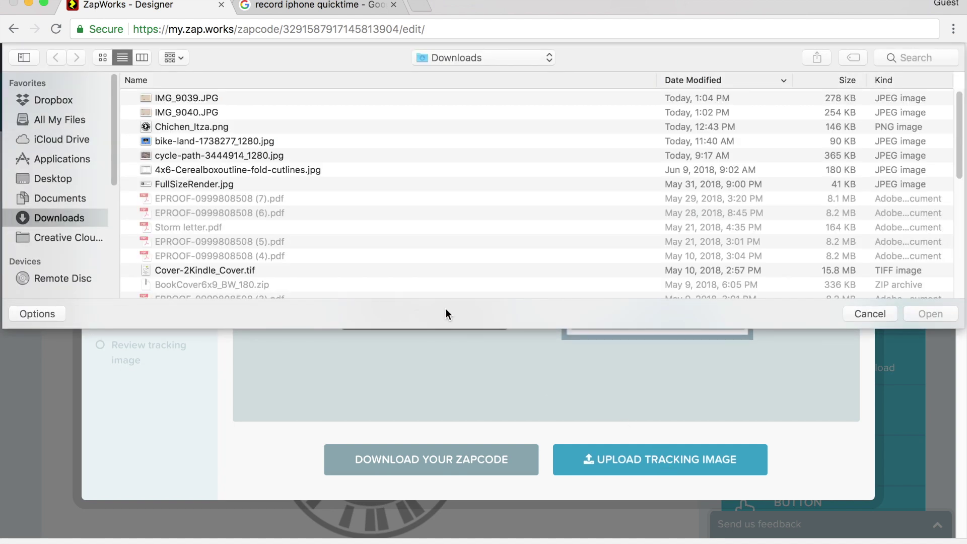
# Upload the postcard photo IMG_9039.JPG as the tracking image and accept it after analysis.
pyautogui.click(193, 98)
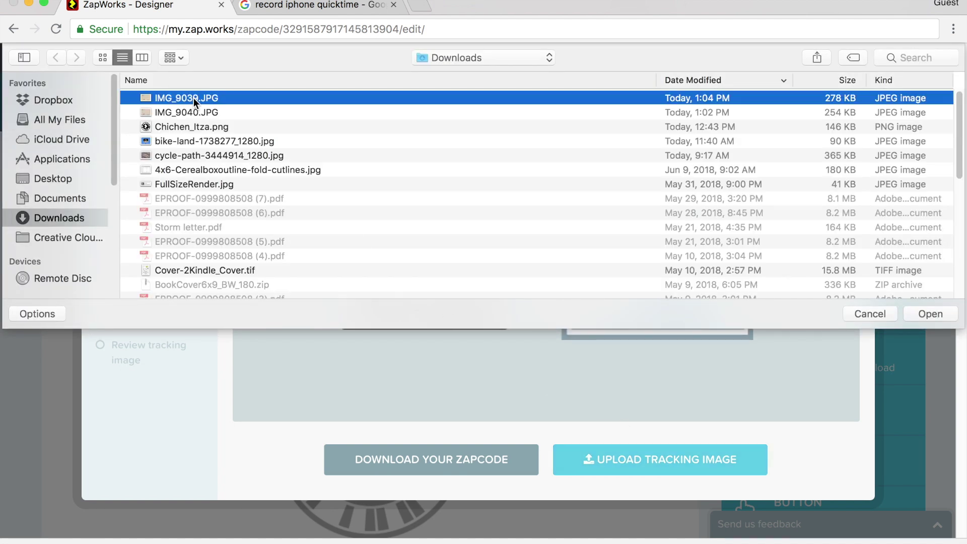
pyautogui.click(928, 314)
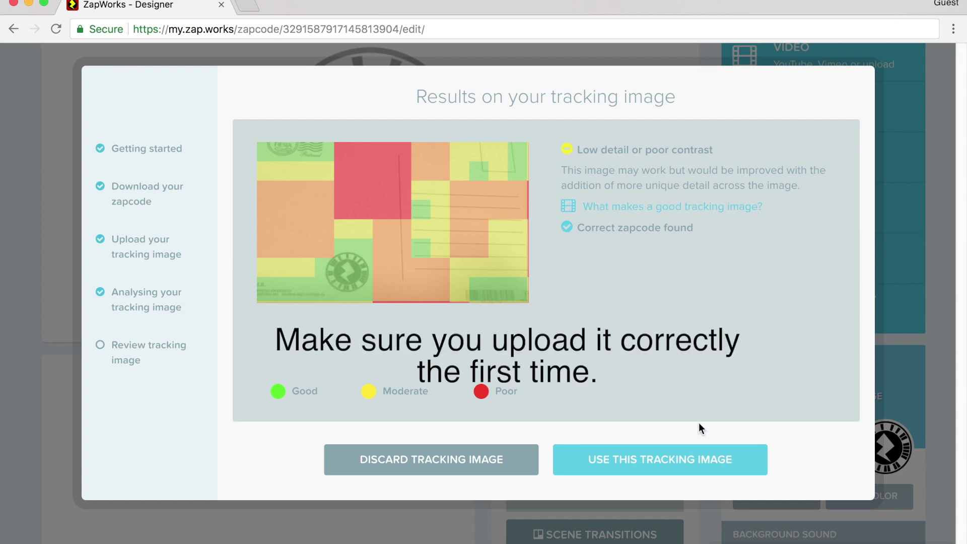
pyautogui.click(686, 458)
# Continue into the editor with the postcard as the processed tracking image.
pyautogui.click(685, 456)
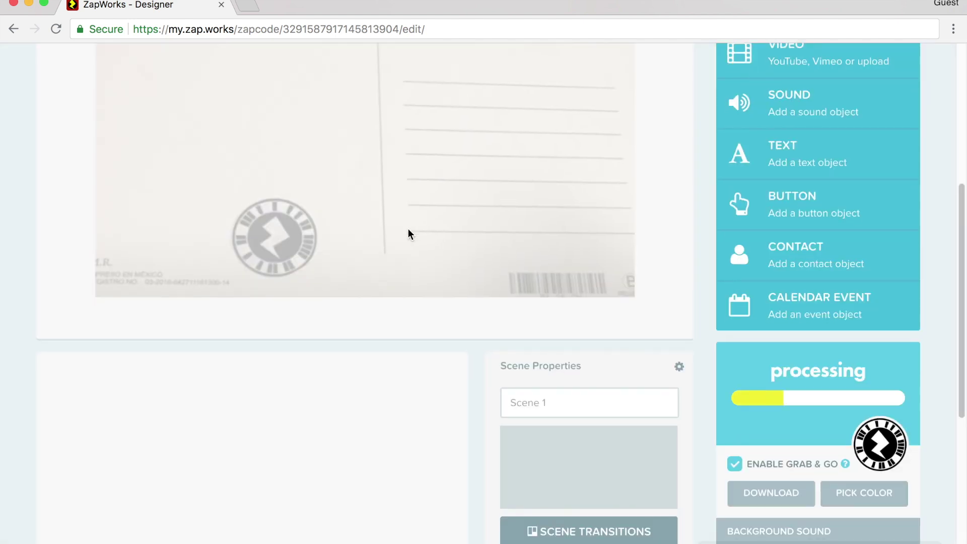
pyautogui.scroll(3, 408, 230)
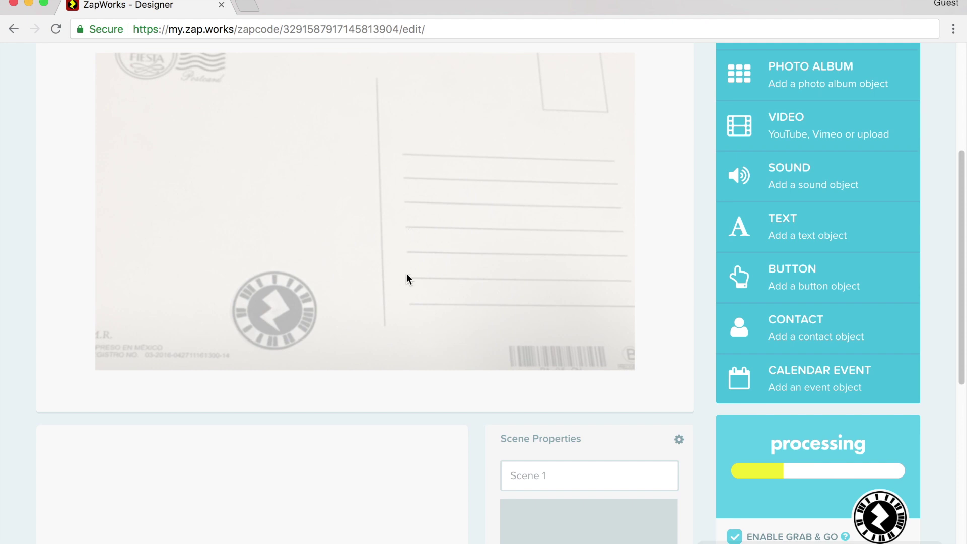
pyautogui.scroll(2, 407, 273)
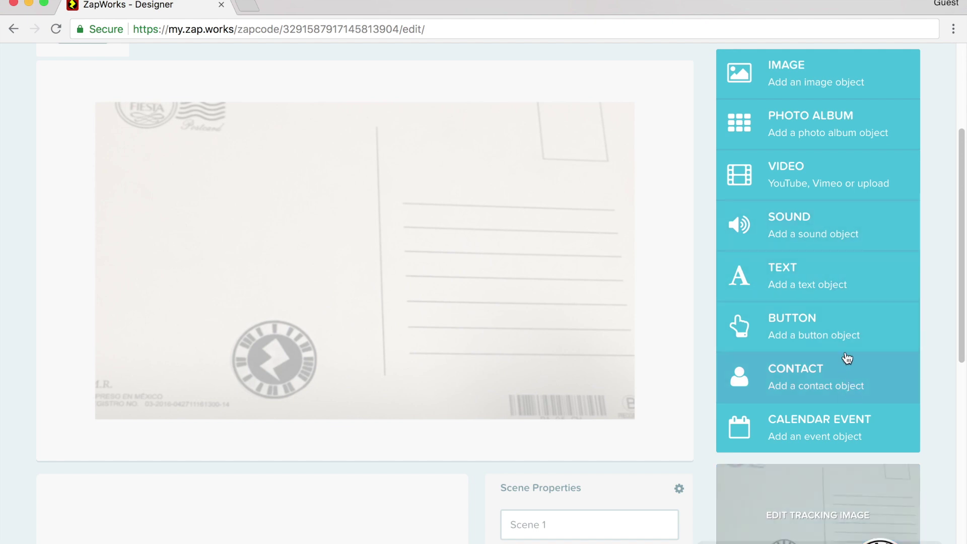
pyautogui.click(787, 68)
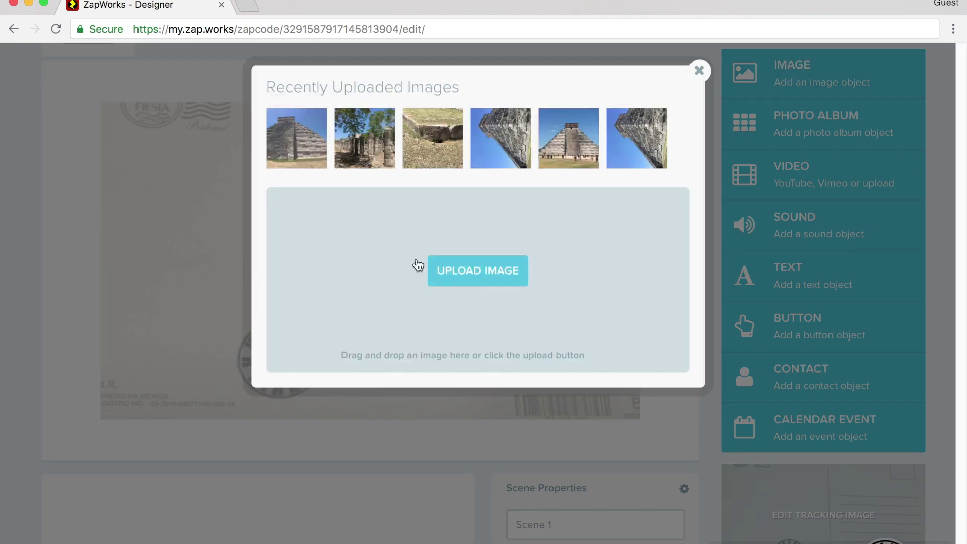
# Upload IMG_8482.JPG into the scene and place it at the postcard's upper left (X 166, Y 173).
pyautogui.click(471, 276)
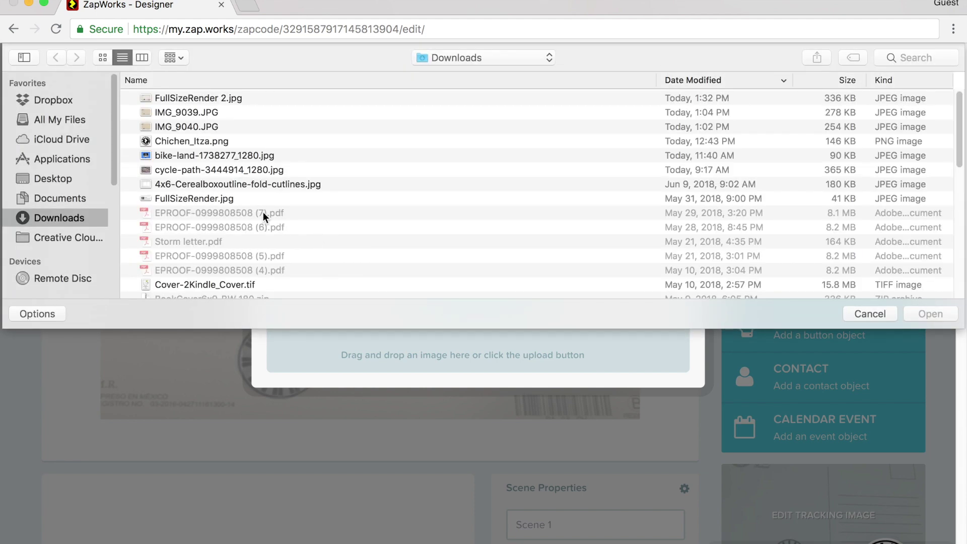
pyautogui.scroll(-10, 262, 211)
pyautogui.click(198, 206)
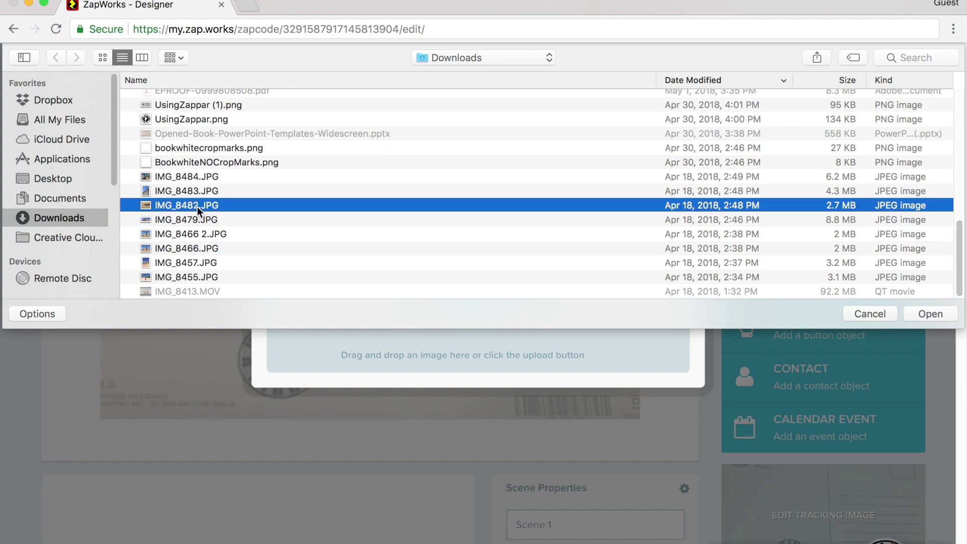
pyautogui.click(916, 315)
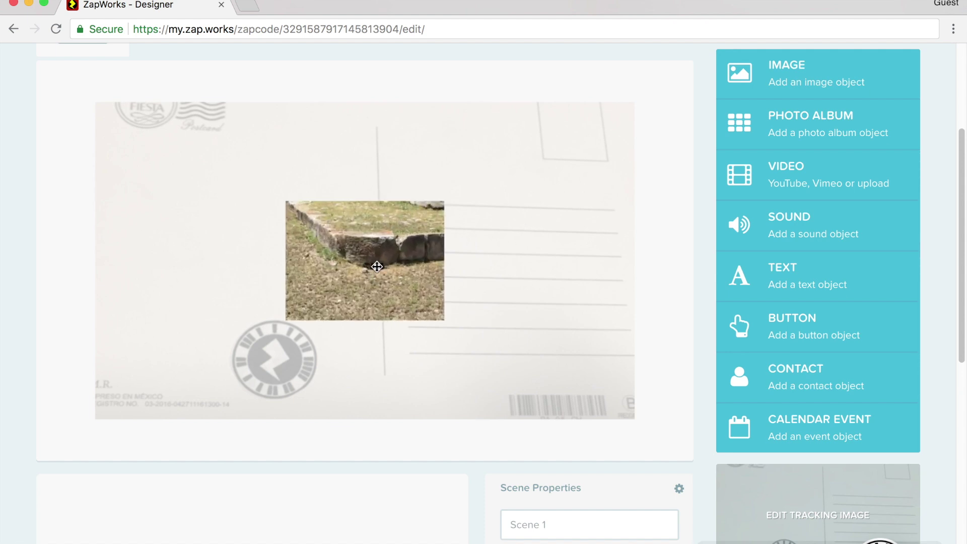
pyautogui.moveTo(377, 266); pyautogui.dragTo(198, 215)
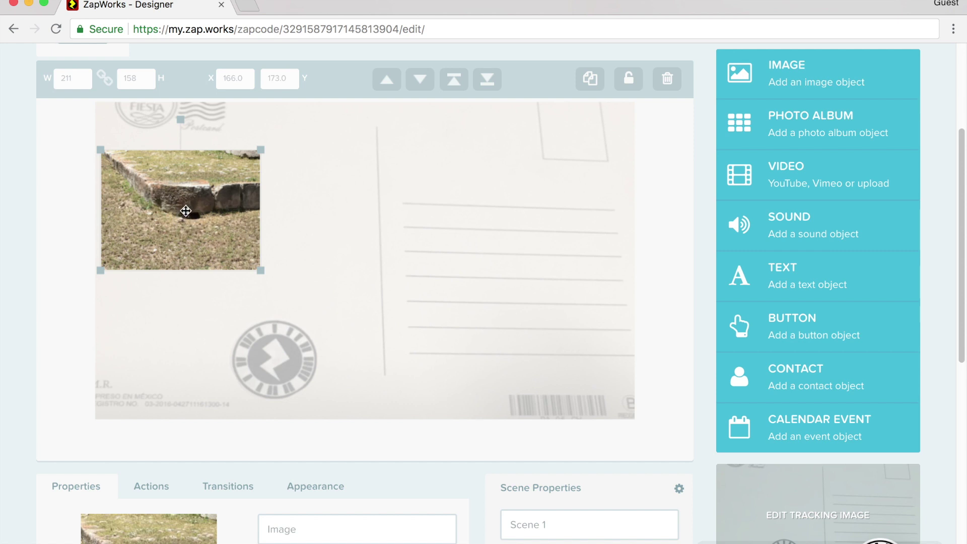
pyautogui.click(288, 218)
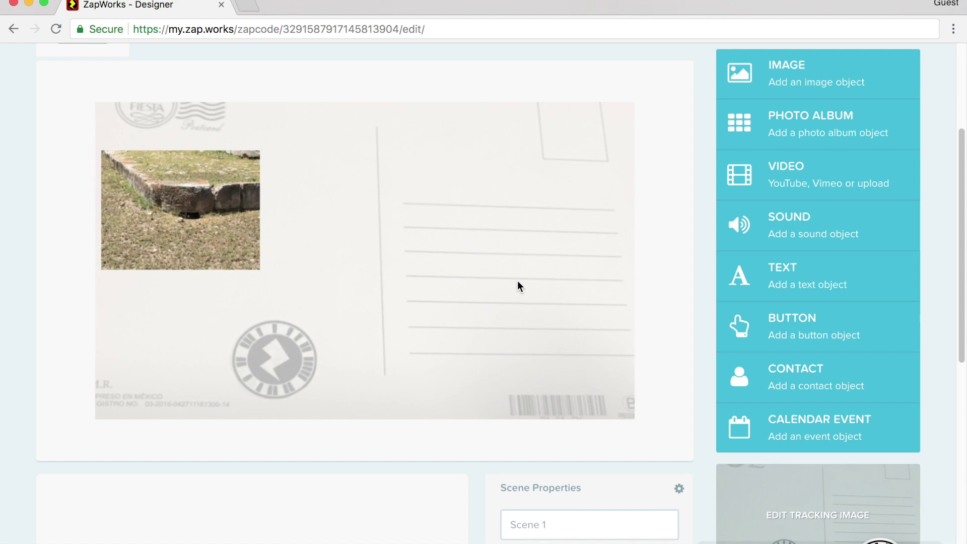
# Create a photo album from four pyramid and ruins photos, leaving out the tilted tower.
pyautogui.click(791, 132)
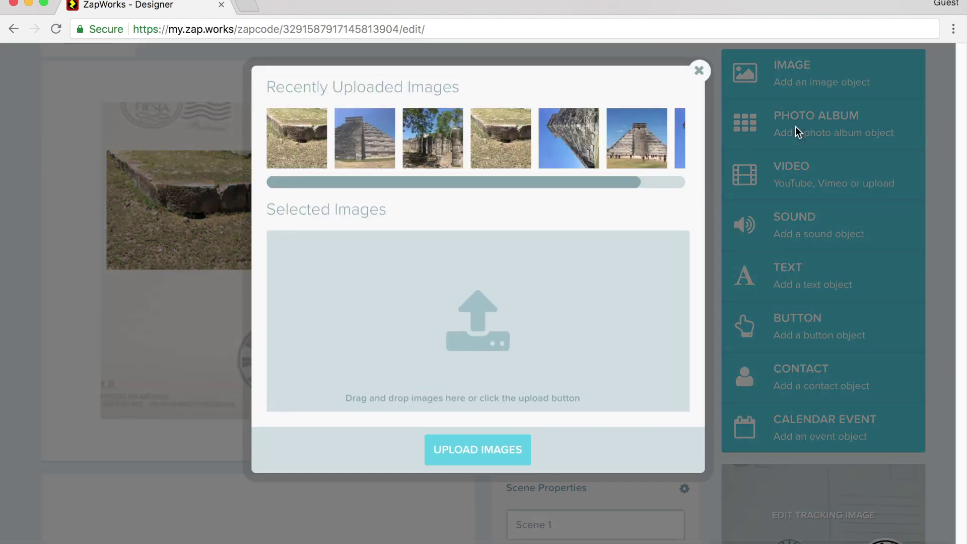
pyautogui.moveTo(352, 141)
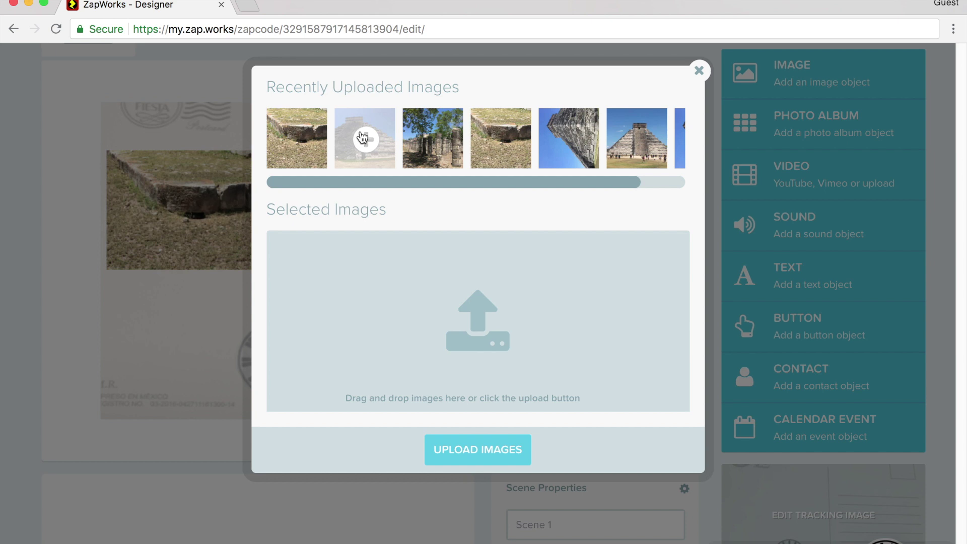
pyautogui.click(362, 137)
pyautogui.click(432, 141)
pyautogui.click(462, 146)
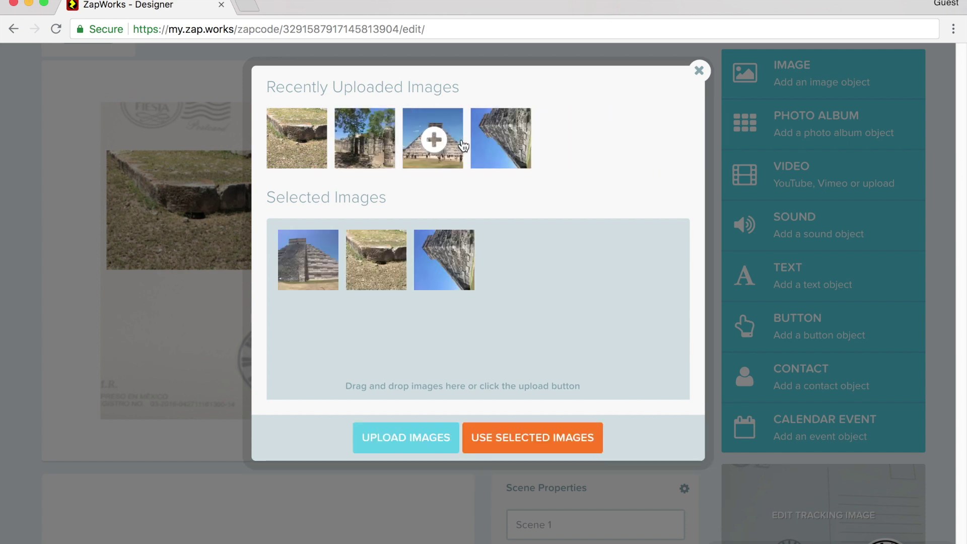
pyautogui.click(455, 143)
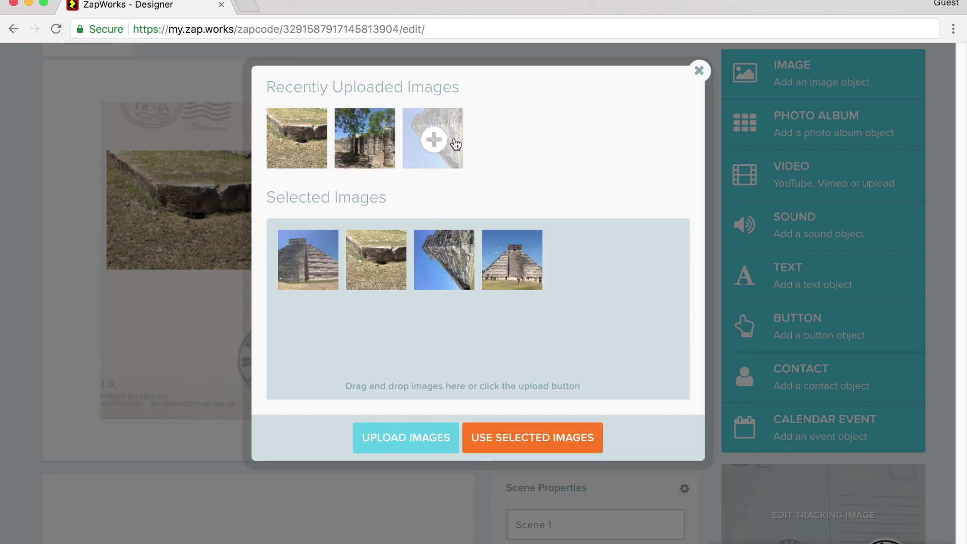
pyautogui.click(366, 140)
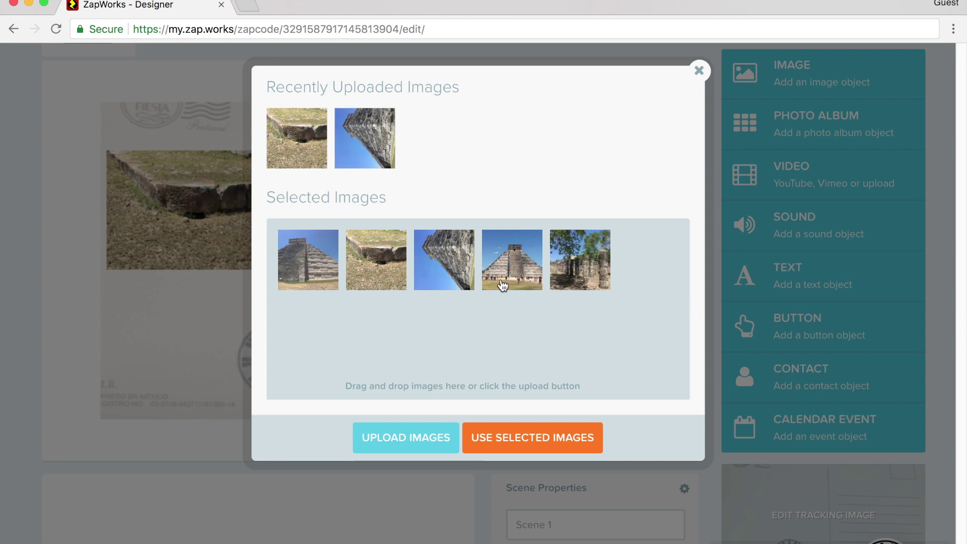
pyautogui.click(446, 262)
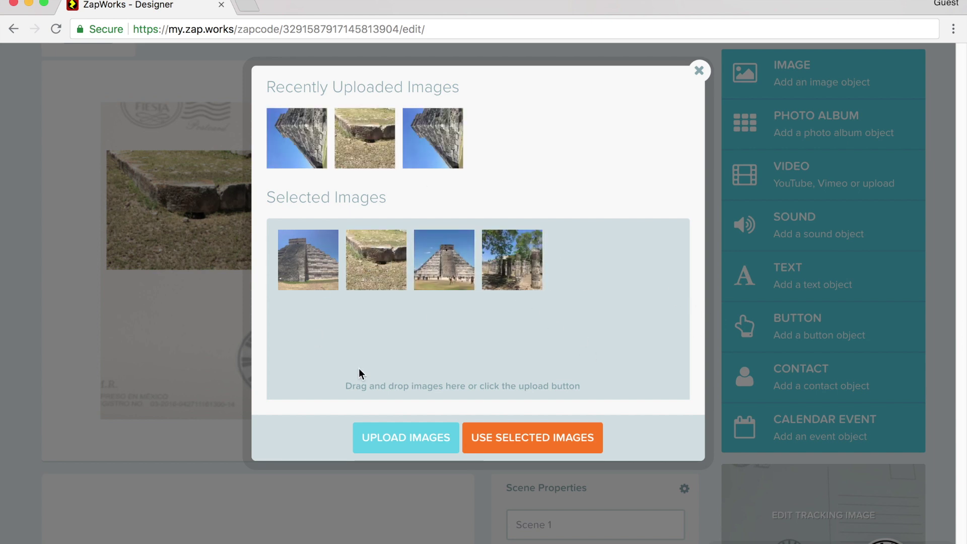
pyautogui.click(540, 442)
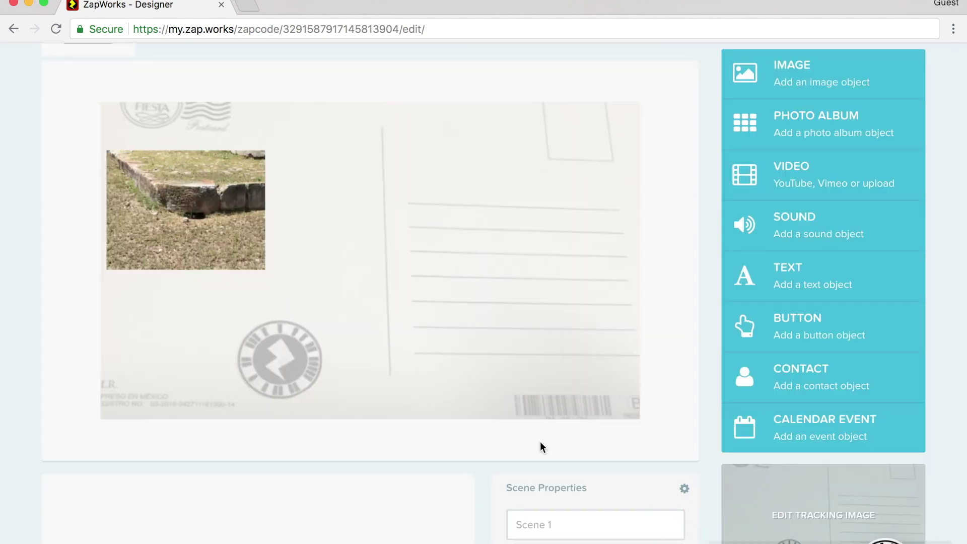
# Move, enlarge and rotate the album to 245×106 at X 416, Y 262 mid-postcard.
pyautogui.moveTo(360, 239); pyautogui.dragTo(361, 278)
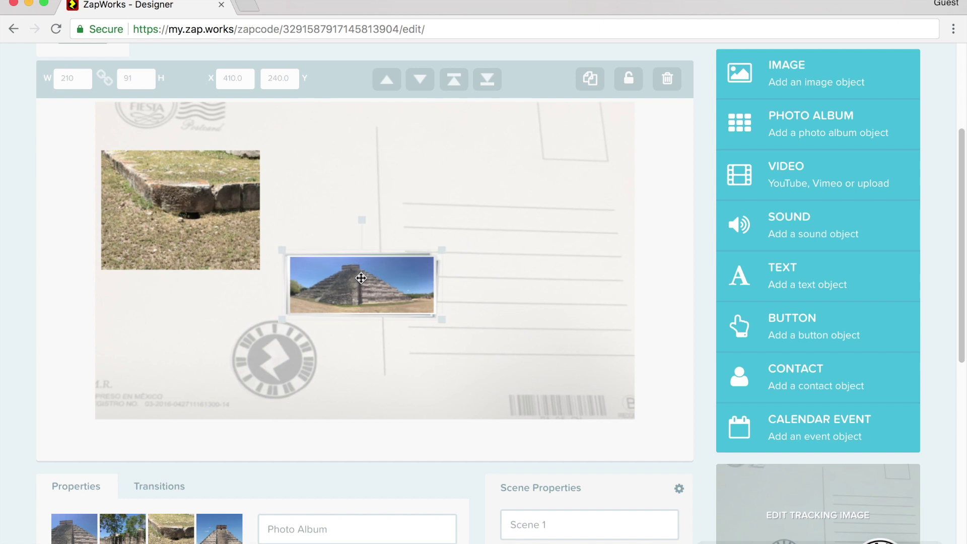
pyautogui.moveTo(441, 250); pyautogui.dragTo(466, 239)
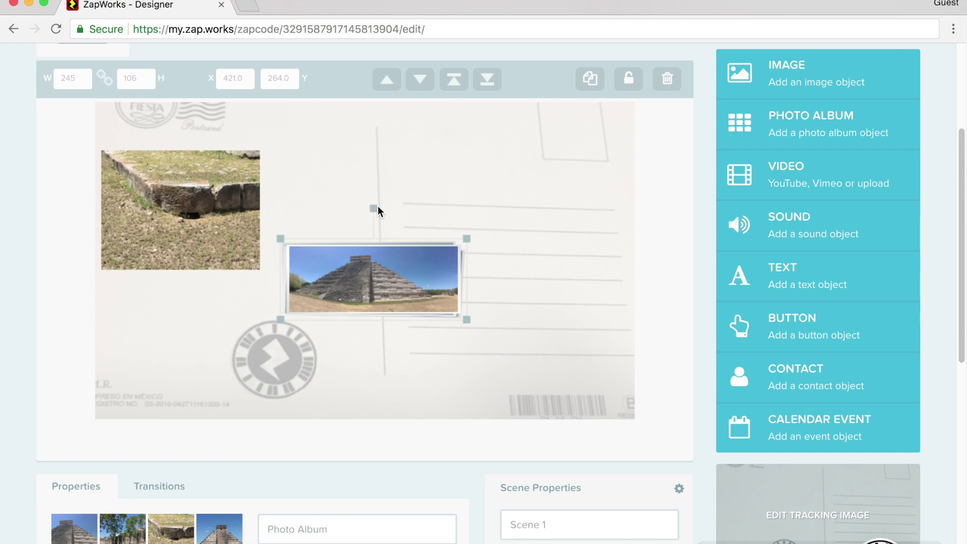
pyautogui.moveTo(377, 208)
pyautogui.mouseDown()
pyautogui.moveTo(433, 213)
pyautogui.moveTo(455, 252)
pyautogui.moveTo(371, 212)
pyautogui.mouseUp()
pyautogui.moveTo(399, 293); pyautogui.dragTo(394, 291)
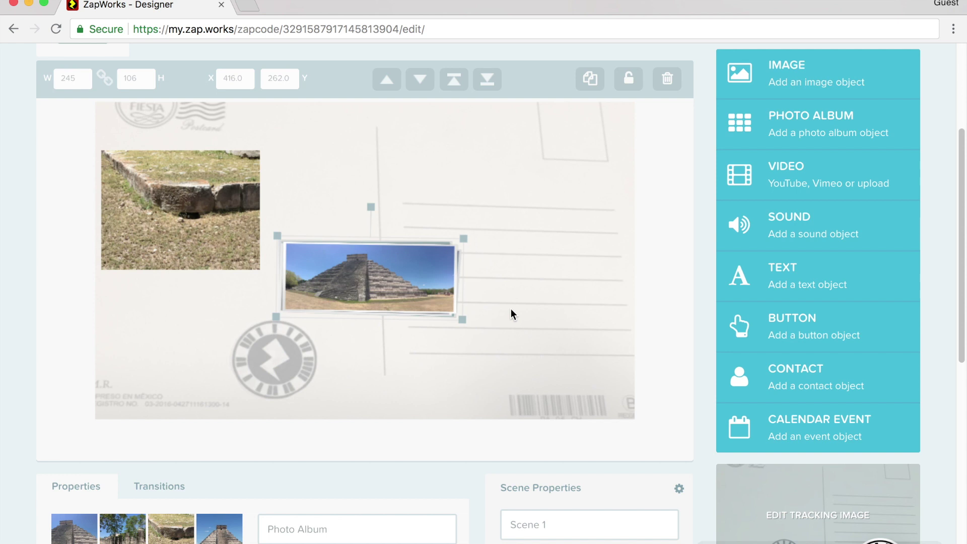
pyautogui.click(821, 177)
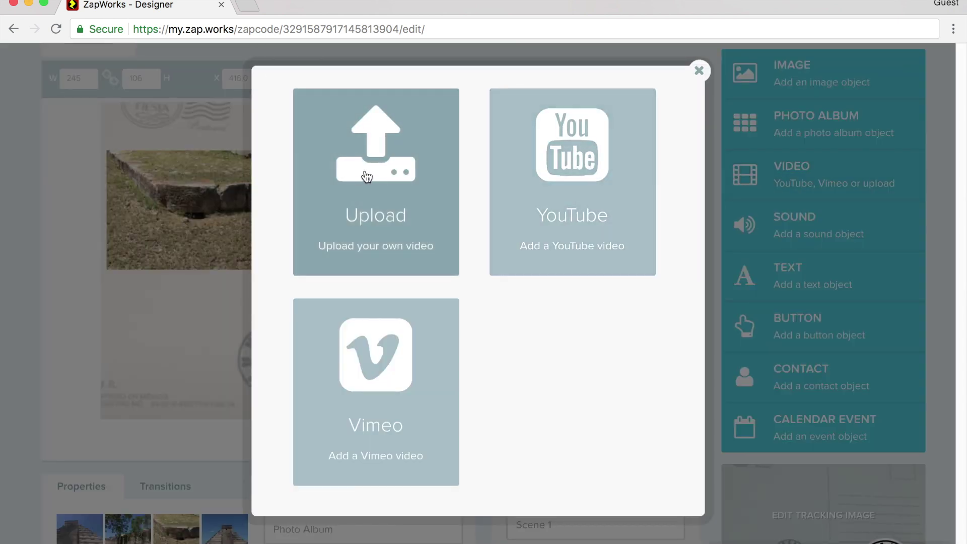
# Add the uploaded ruins video and place it on the postcard's right beside the album.
pyautogui.click(366, 176)
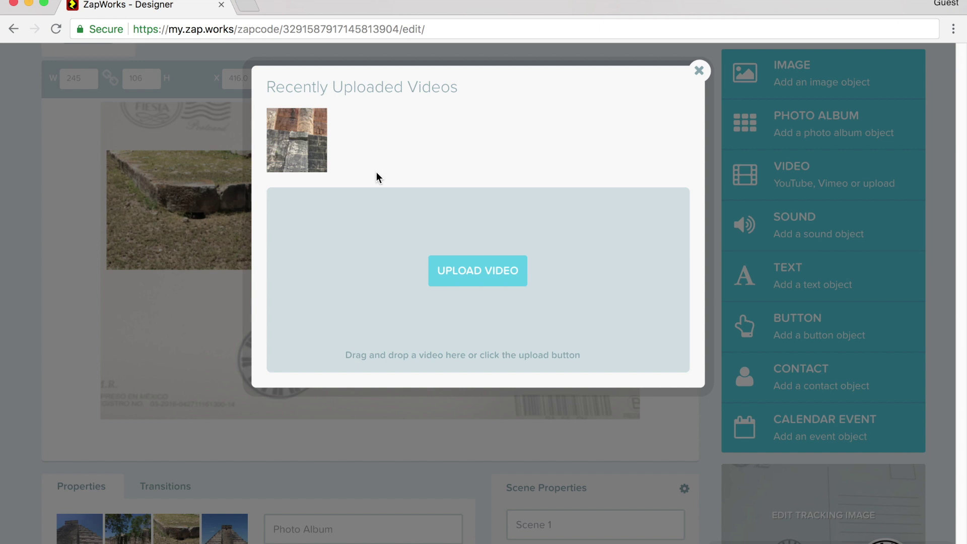
pyautogui.click(306, 147)
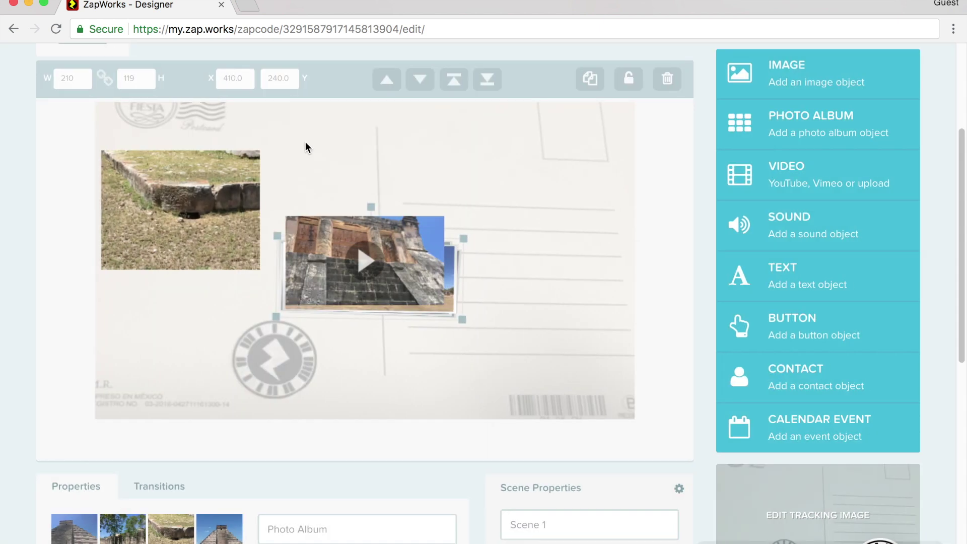
pyautogui.moveTo(417, 260); pyautogui.dragTo(602, 237)
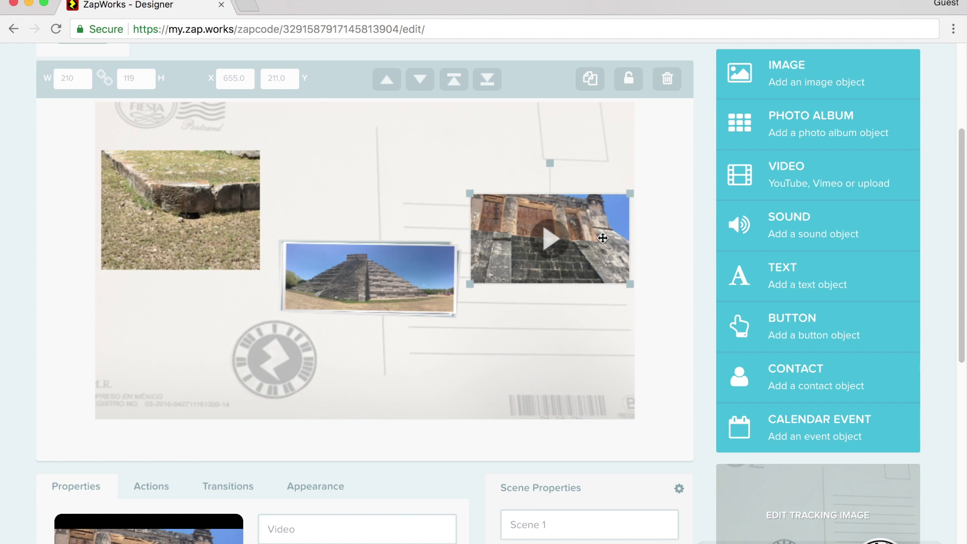
pyautogui.moveTo(518, 225)
pyautogui.mouseDown()
pyautogui.moveTo(519, 205)
pyautogui.moveTo(519, 216)
pyautogui.mouseUp()
pyautogui.click(587, 335)
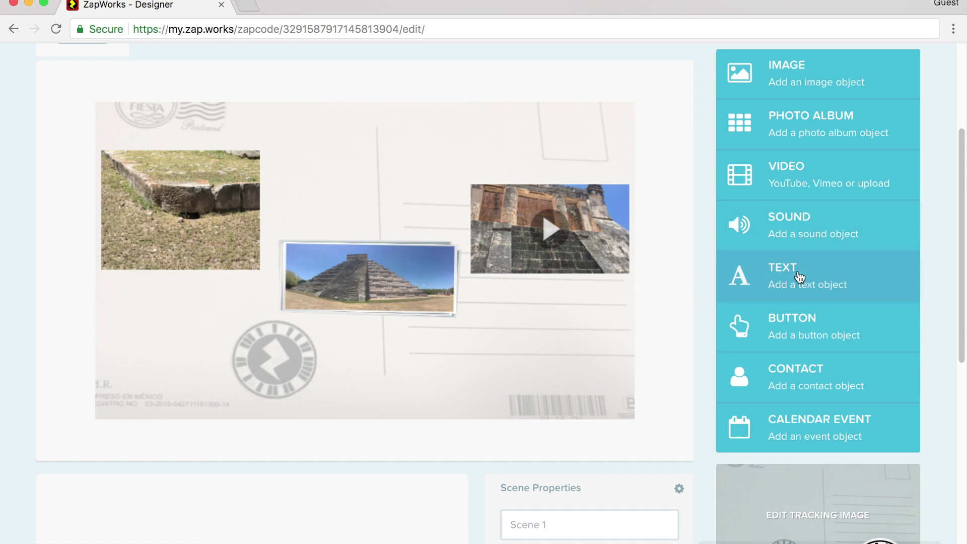
# Add a text object reading 'My Trip to Chichen Itza' at the top centre of the postcard.
pyautogui.click(851, 280)
pyautogui.moveTo(419, 263); pyautogui.dragTo(431, 179)
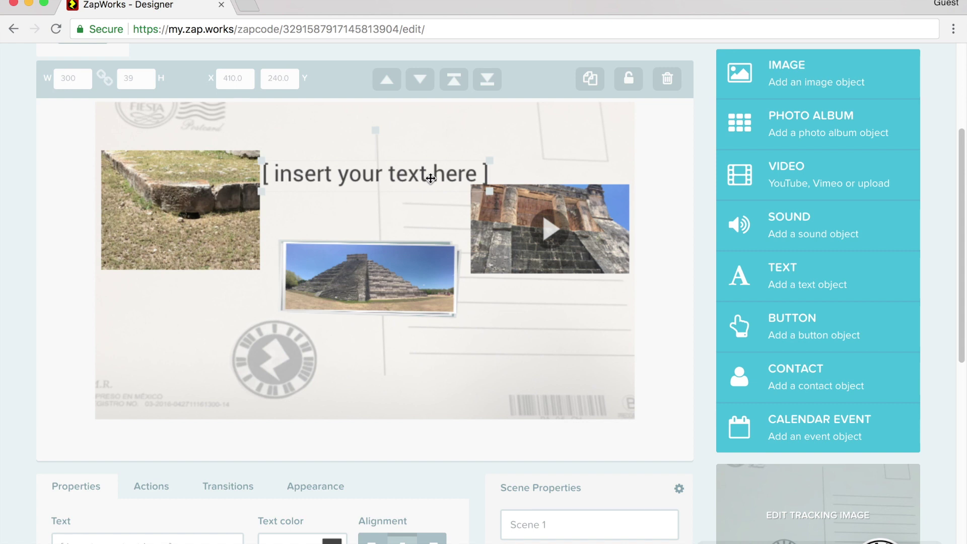
pyautogui.doubleClick(411, 174)
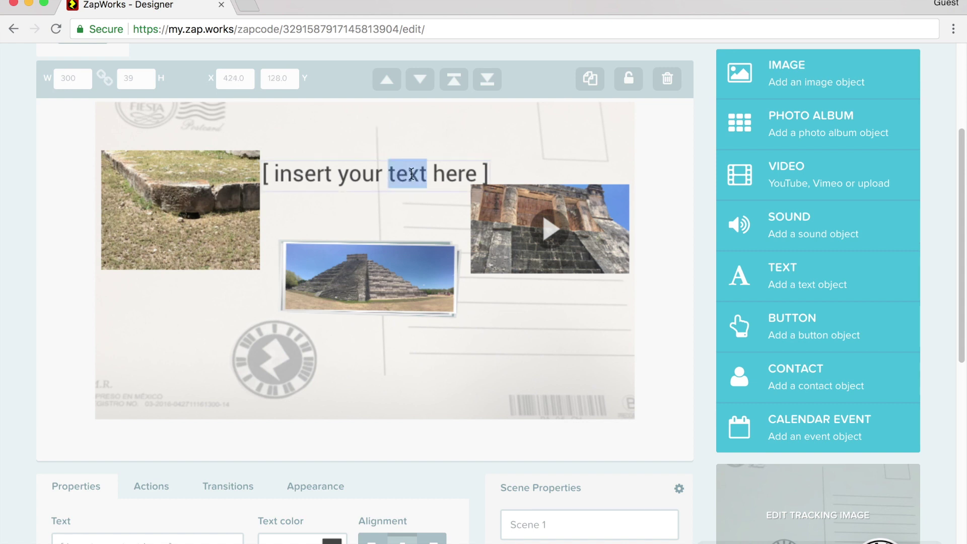
pyautogui.tripleClick(411, 174)
pyautogui.write('My')
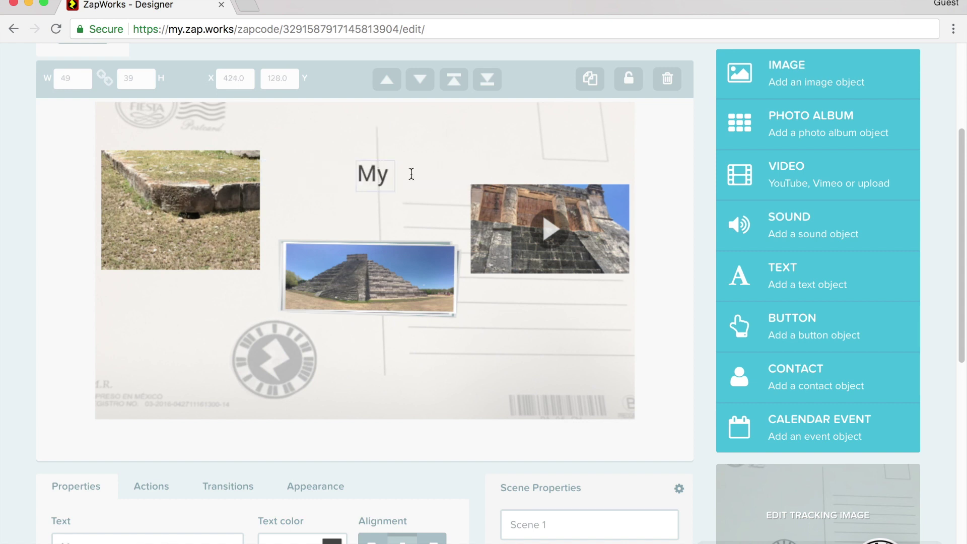
pyautogui.write(' Trip to Chichen It')
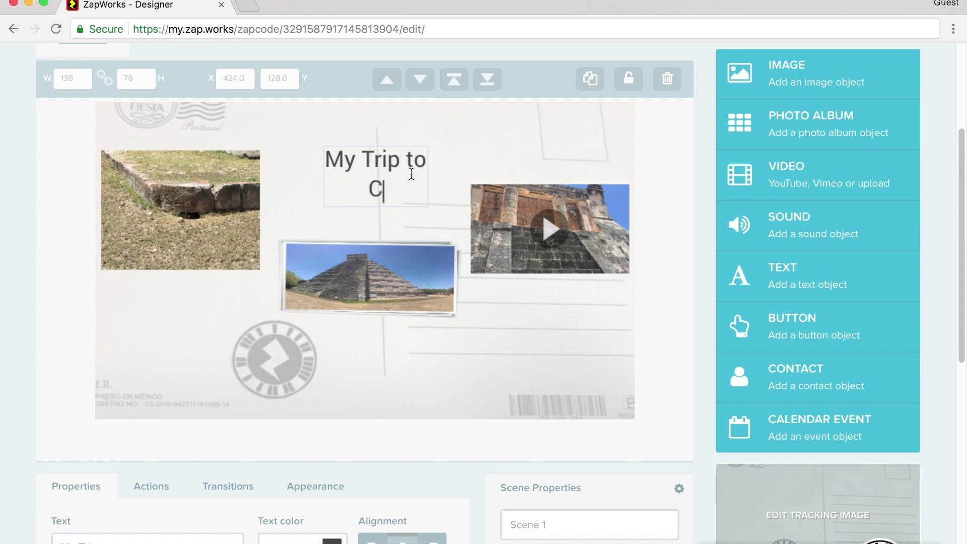
pyautogui.write('za')
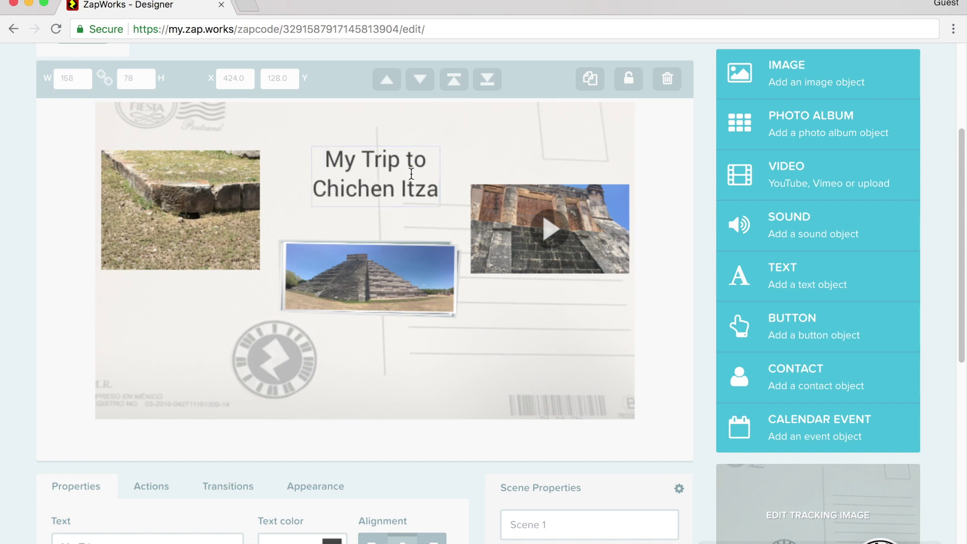
pyautogui.click(498, 142)
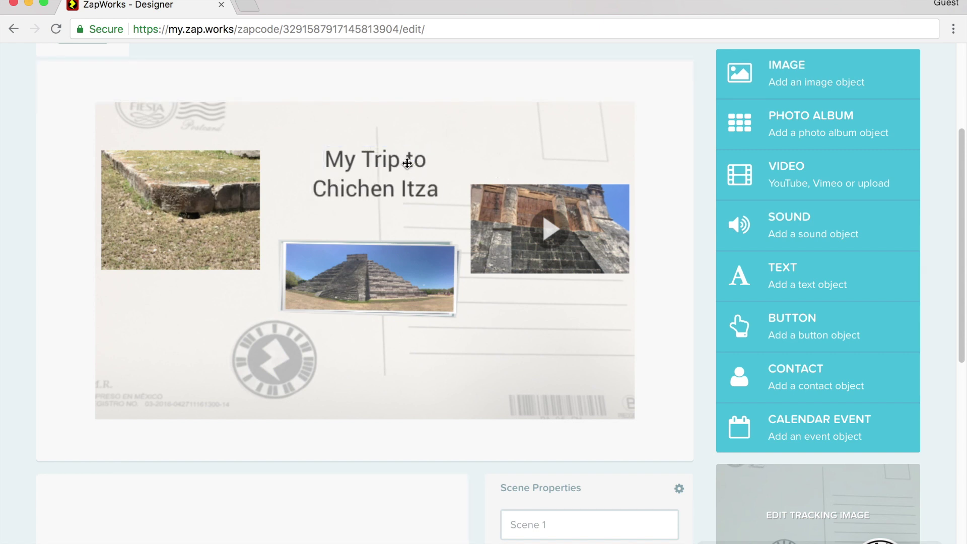
pyautogui.moveTo(405, 162)
pyautogui.mouseDown()
pyautogui.moveTo(372, 190)
pyautogui.moveTo(409, 193)
pyautogui.moveTo(403, 174)
pyautogui.moveTo(416, 175)
pyautogui.moveTo(397, 175)
pyautogui.mouseUp()
pyautogui.scroll(-7, 439, 369)
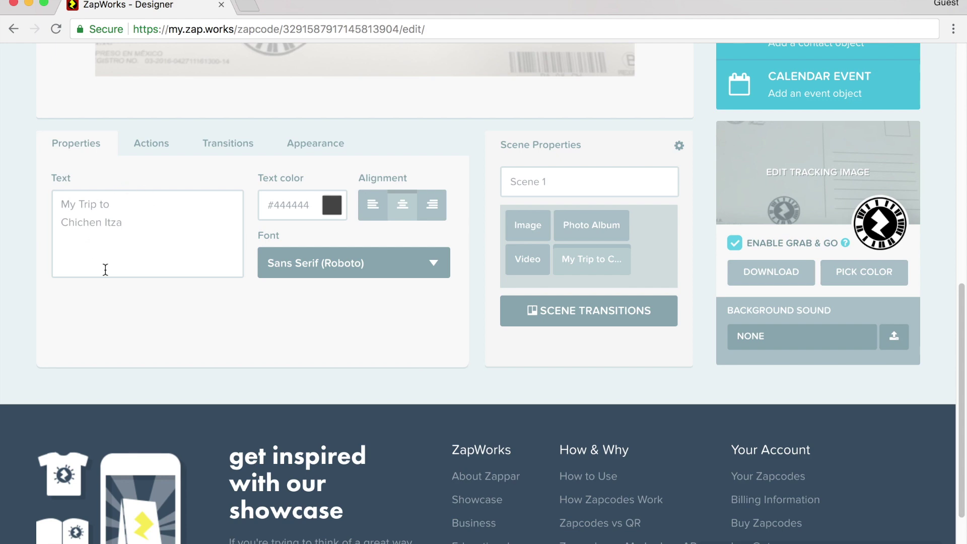
pyautogui.scroll(5, 455, 294)
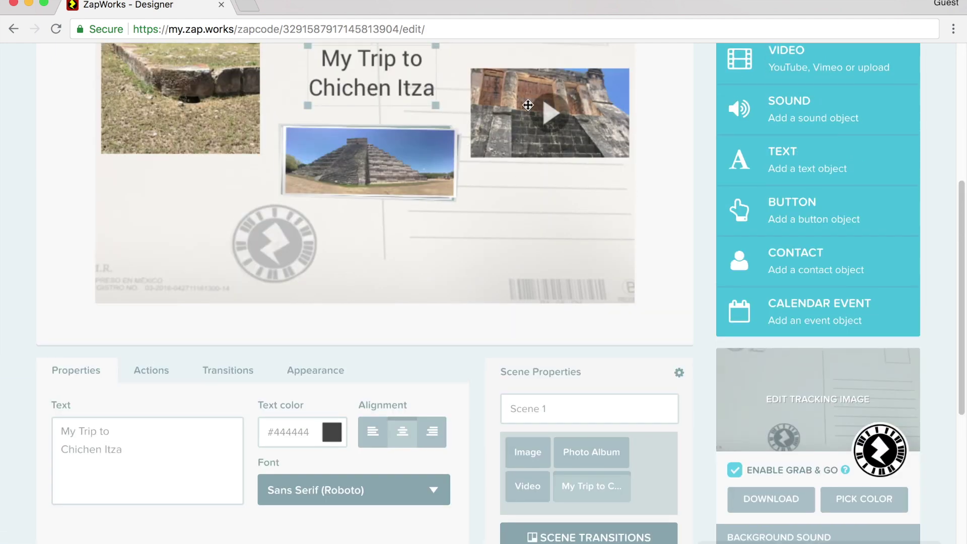
pyautogui.click(528, 104)
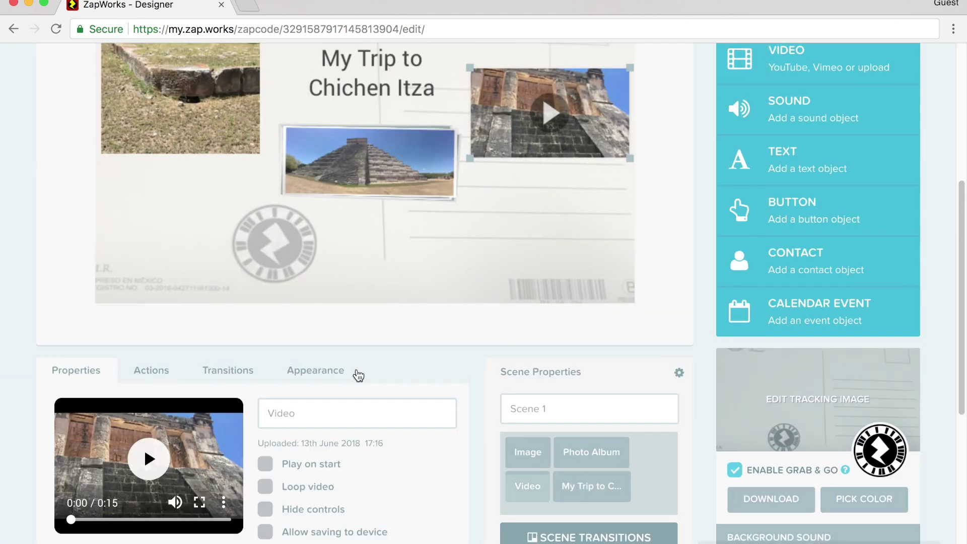
pyautogui.scroll(-2, 360, 401)
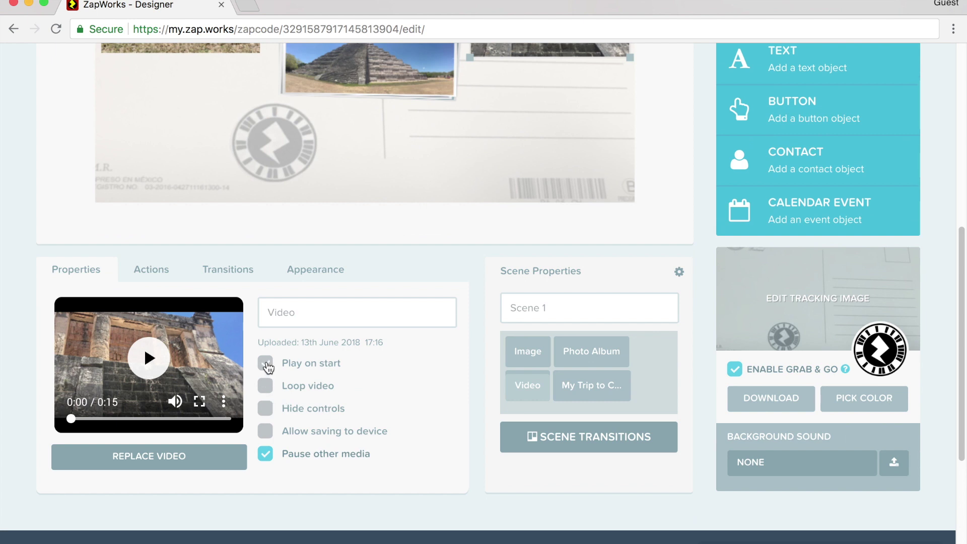
pyautogui.scroll(3, 361, 362)
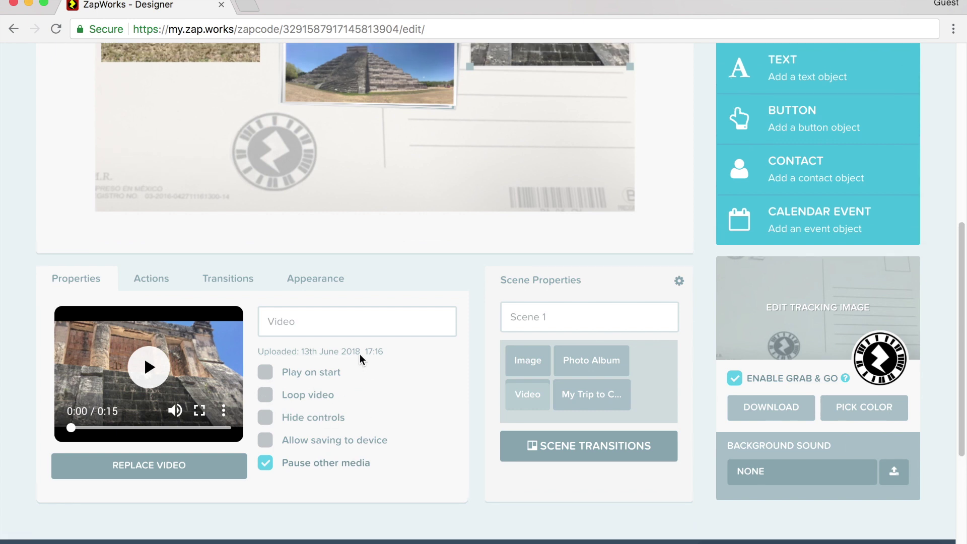
pyautogui.scroll(3, 360, 361)
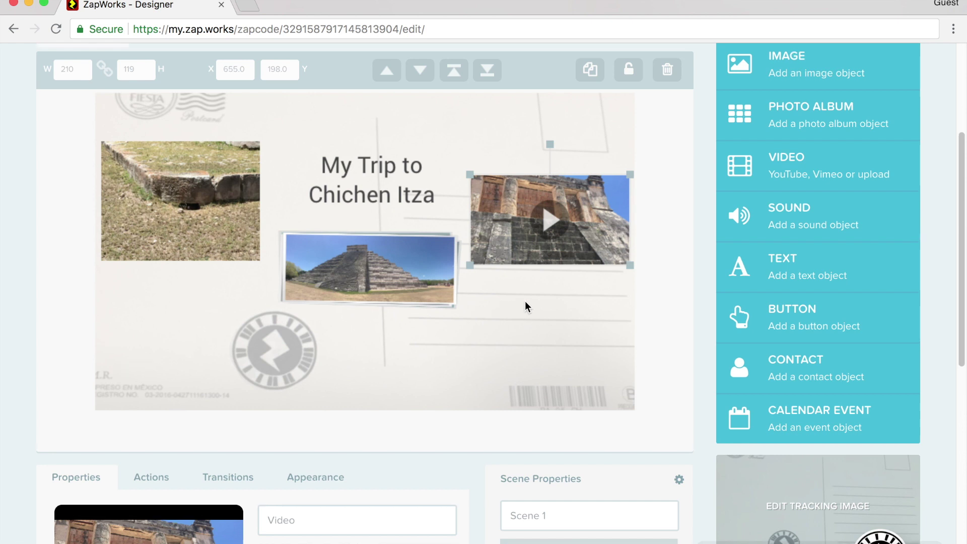
pyautogui.scroll(1, 525, 301)
pyautogui.scroll(3, 525, 300)
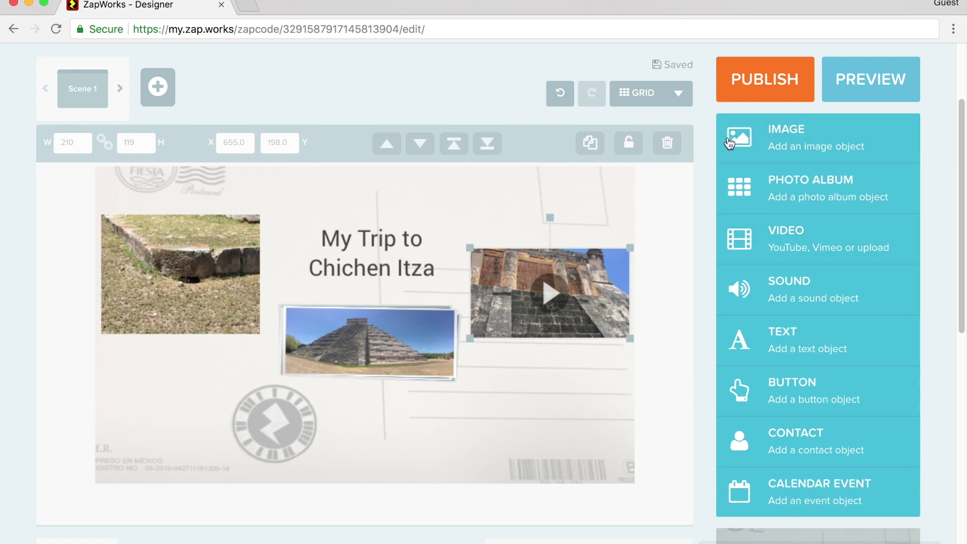
pyautogui.click(762, 79)
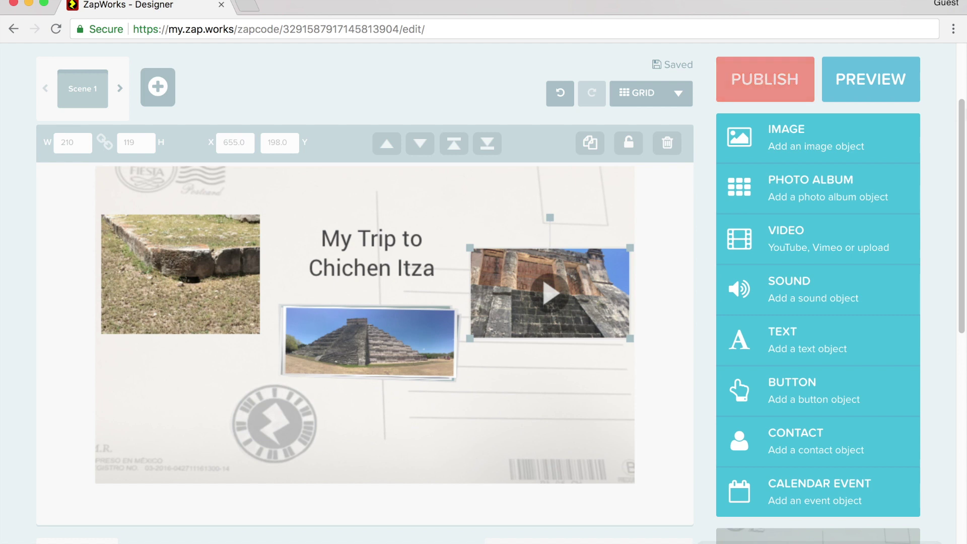